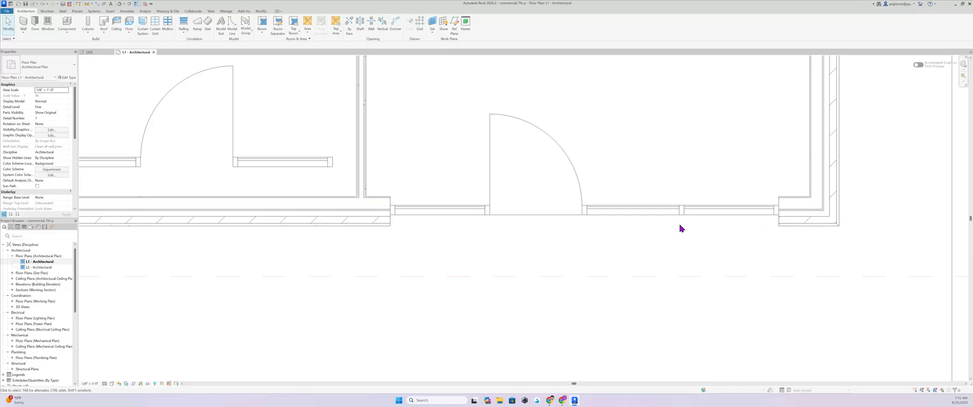
Examine the brick exterior wall and its wall ends beside the storefront openings along the building's front.
{"action": "scroll", "coordinate": [372, 241], "scroll_direction": "down", "scroll_amount": 2}
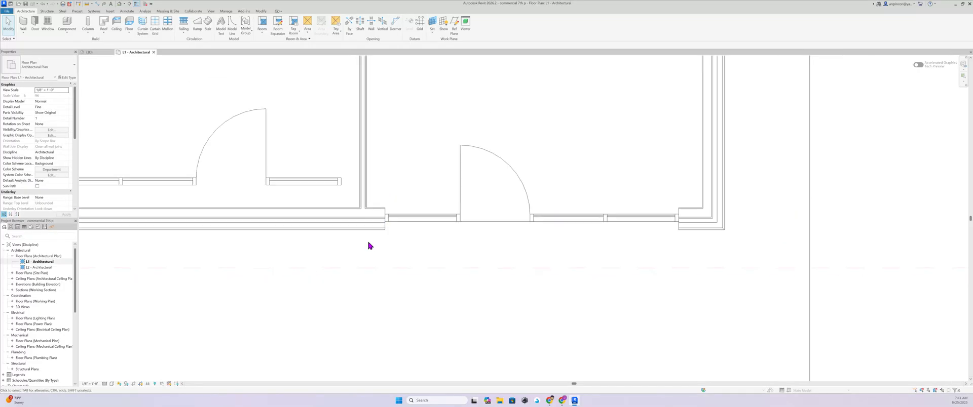
{"action": "middle_click_drag", "start_coordinate": [468, 251], "coordinate": [702, 243]}
{"action": "middle_click_drag", "start_coordinate": [443, 236], "coordinate": [612, 237]}
{"action": "scroll", "coordinate": [394, 225], "scroll_direction": "up", "scroll_amount": 1}
{"action": "scroll", "coordinate": [391, 225], "scroll_direction": "up", "scroll_amount": 2}
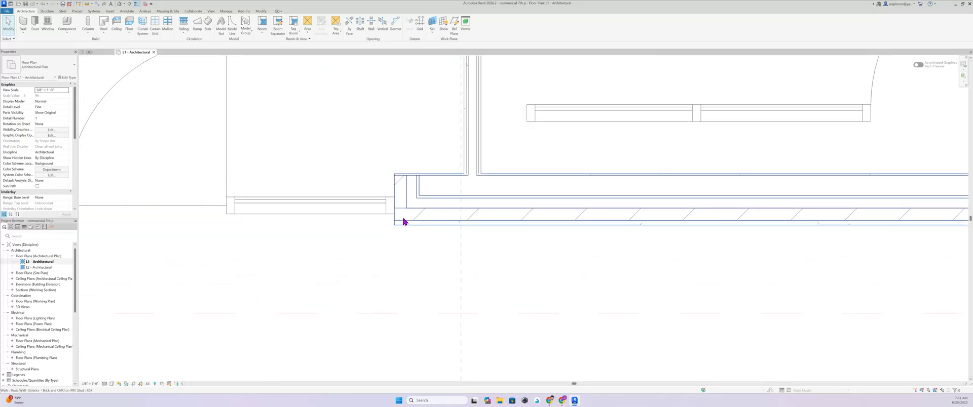
{"action": "scroll", "coordinate": [404, 222], "scroll_direction": "down", "scroll_amount": 3}
{"action": "middle_click_drag", "start_coordinate": [461, 231], "coordinate": [344, 234]}
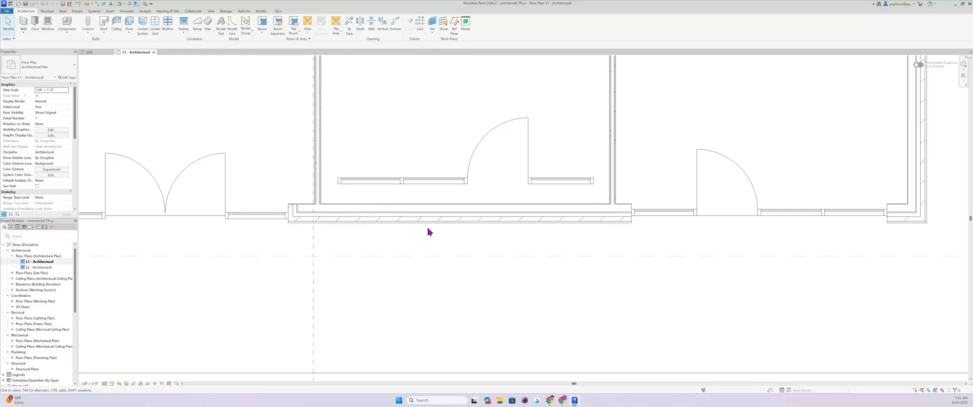
{"action": "middle_click_drag", "start_coordinate": [428, 232], "coordinate": [404, 242]}
{"action": "scroll", "coordinate": [400, 250], "scroll_direction": "up", "scroll_amount": 1}
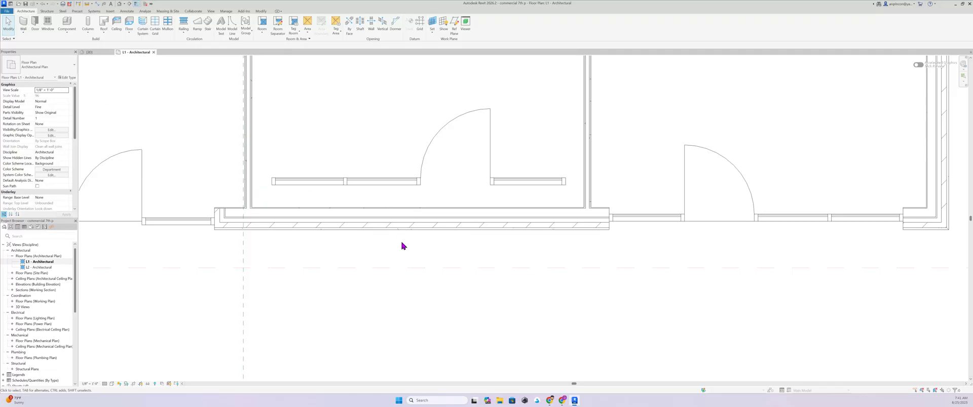
Place a Storefront curtain wall inside the solid brick exterior wall, spanning the same width as the interior storefront behind it.
{"action": "left_click", "coordinate": [24, 24]}
{"action": "left_click", "coordinate": [54, 71]}
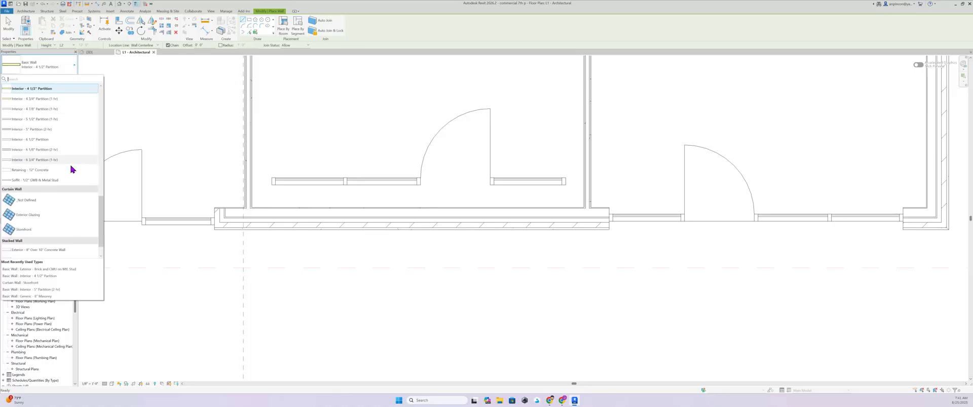
{"action": "left_click", "coordinate": [29, 233]}
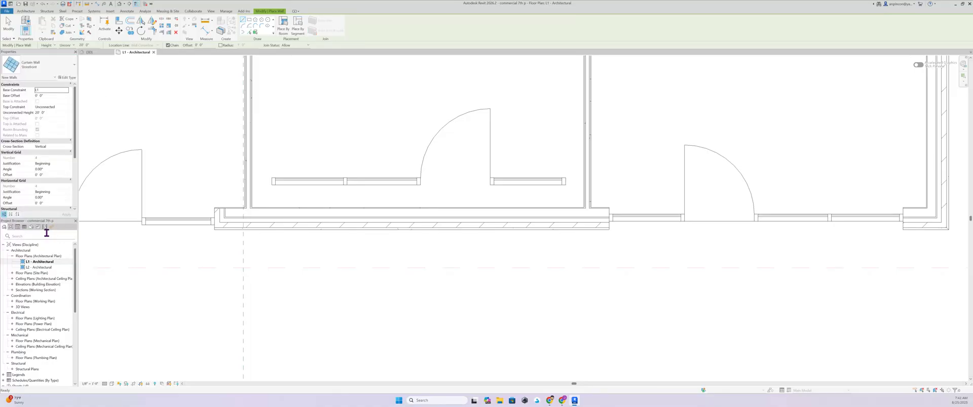
{"action": "left_click", "coordinate": [271, 221]}
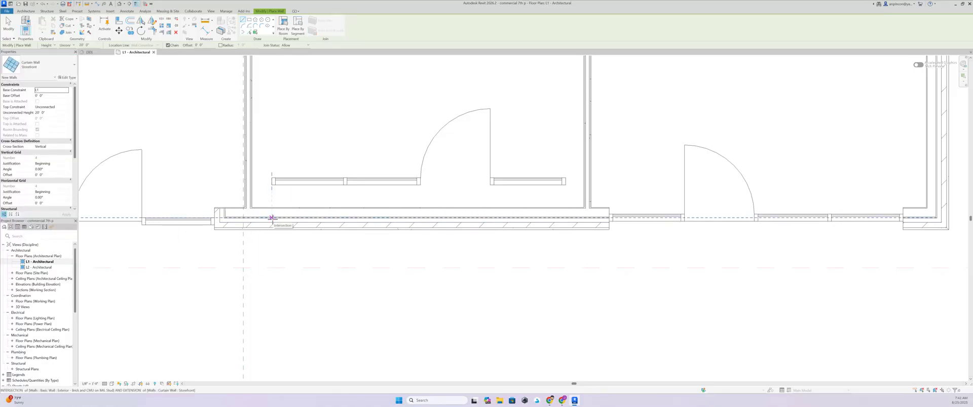
{"action": "left_click", "coordinate": [564, 218]}
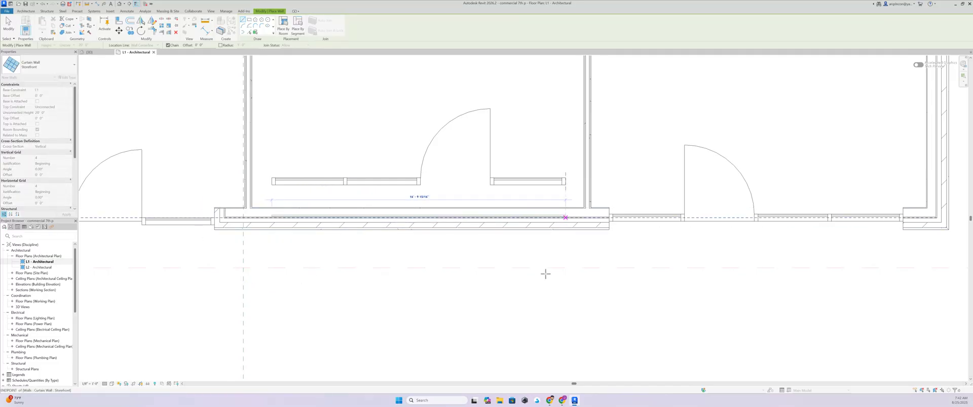
{"action": "key", "text": "Escape"}
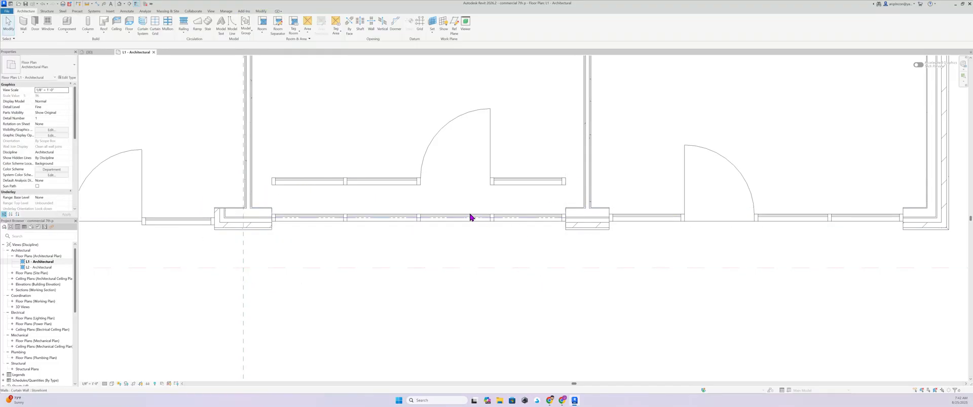
Set the brick and CMU exterior wall type's default wrapping to Do not wrap at inserts and None at ends.
{"action": "left_click", "coordinate": [269, 233]}
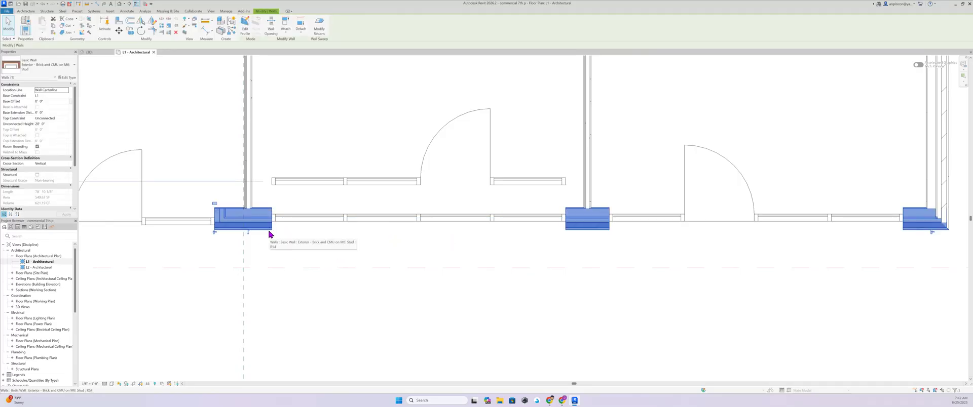
{"action": "left_click", "coordinate": [68, 77]}
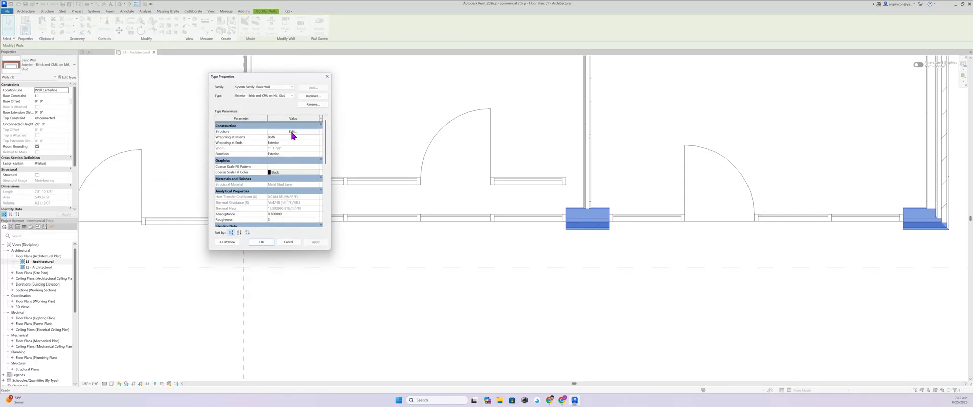
{"action": "left_click", "coordinate": [292, 131]}
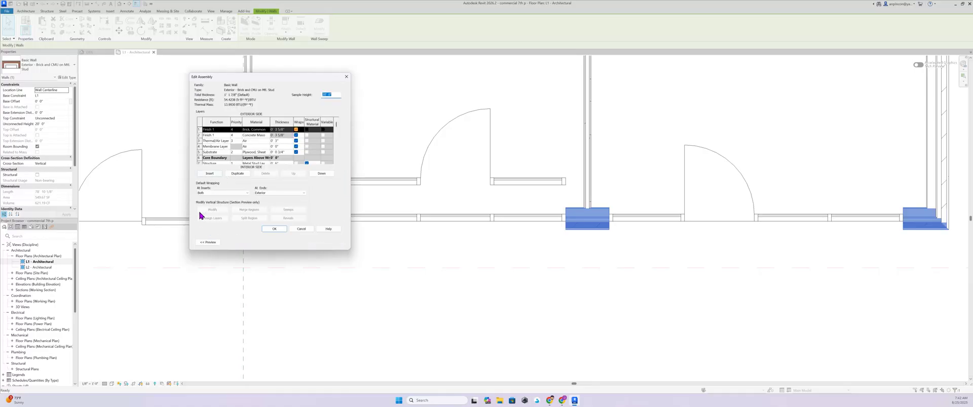
{"action": "left_click", "coordinate": [201, 245]}
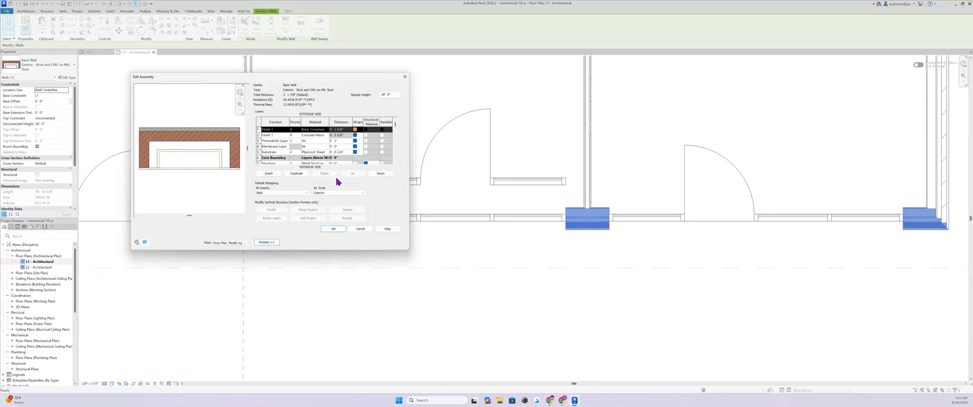
{"action": "left_click", "coordinate": [307, 194]}
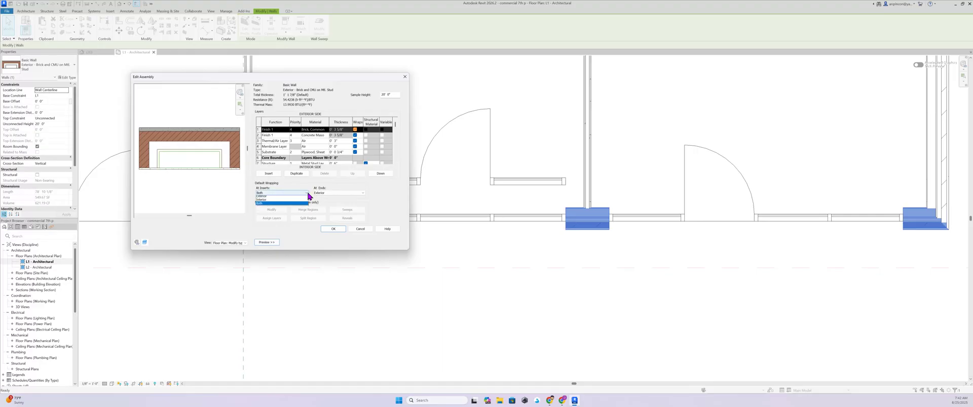
{"action": "left_click", "coordinate": [287, 197]}
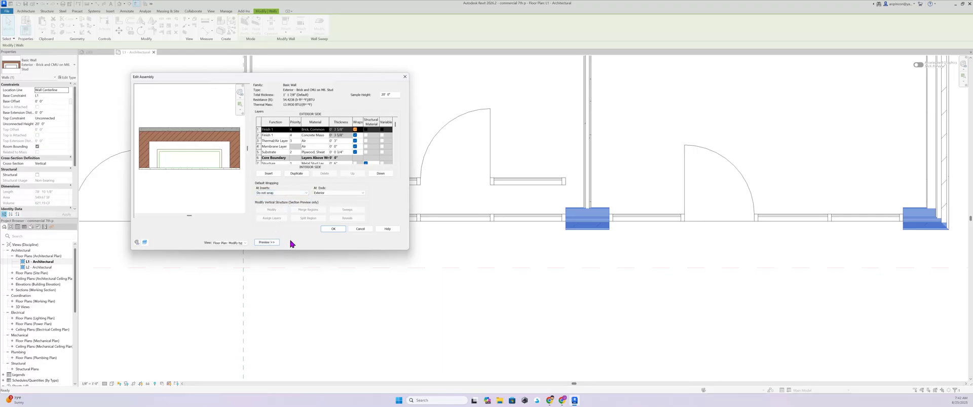
{"action": "left_click", "coordinate": [334, 229]}
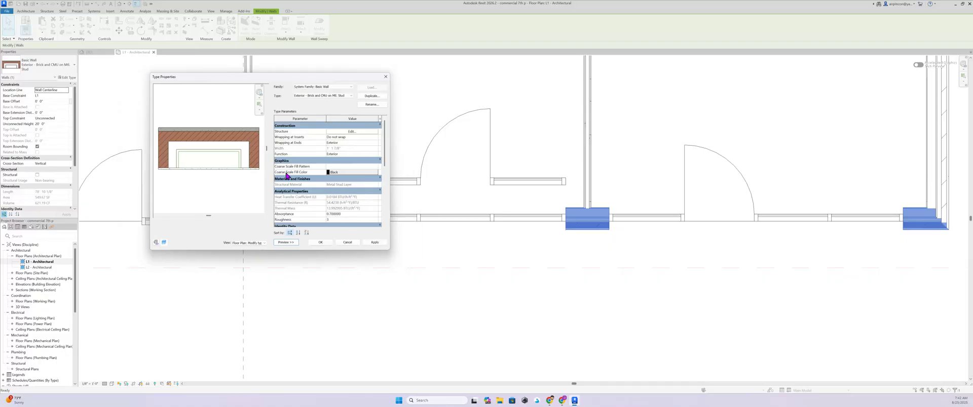
{"action": "left_click", "coordinate": [349, 131]}
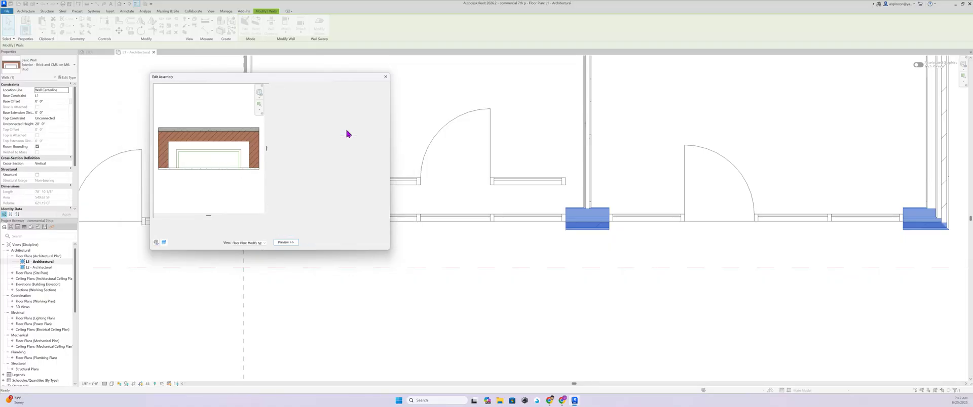
{"action": "left_click", "coordinate": [355, 193]}
{"action": "left_click", "coordinate": [317, 197]}
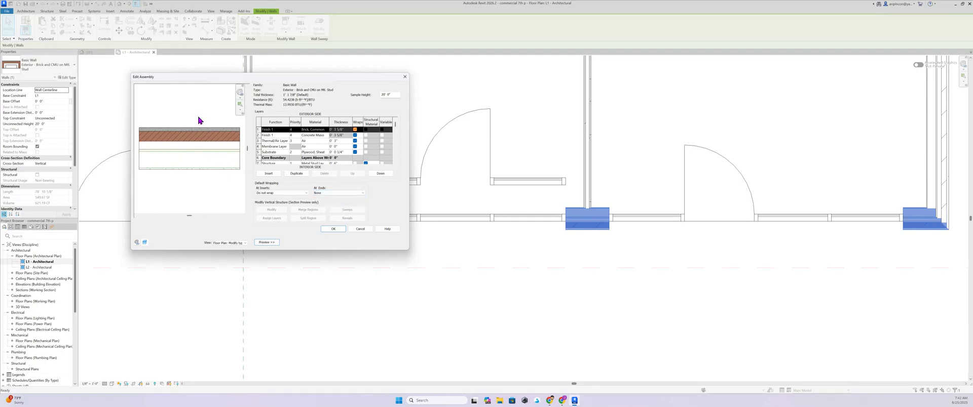
Set the wall type's default wrapping back to Both at inserts and Exterior at ends, and apply it.
{"action": "left_click_drag", "start_coordinate": [282, 77], "coordinate": [740, 120]}
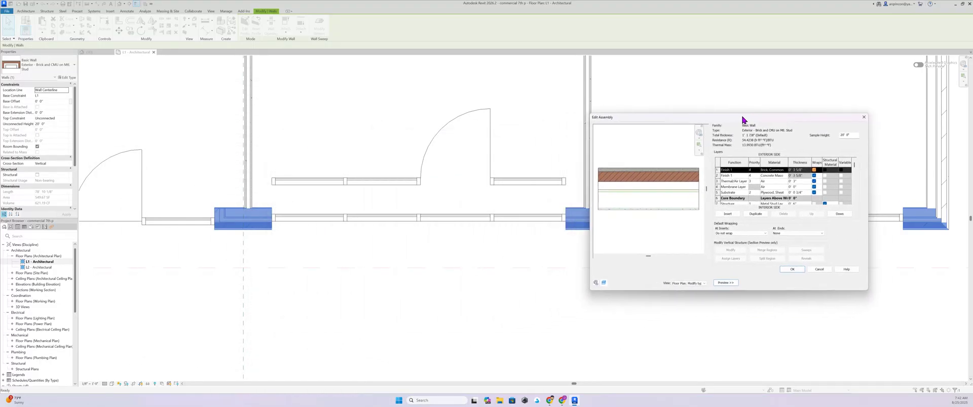
{"action": "left_click", "coordinate": [764, 234]}
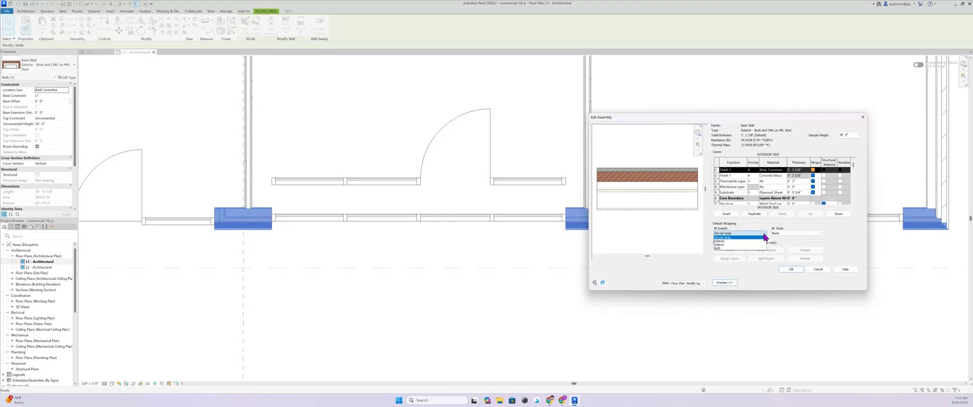
{"action": "left_click", "coordinate": [728, 248]}
{"action": "left_click", "coordinate": [794, 234]}
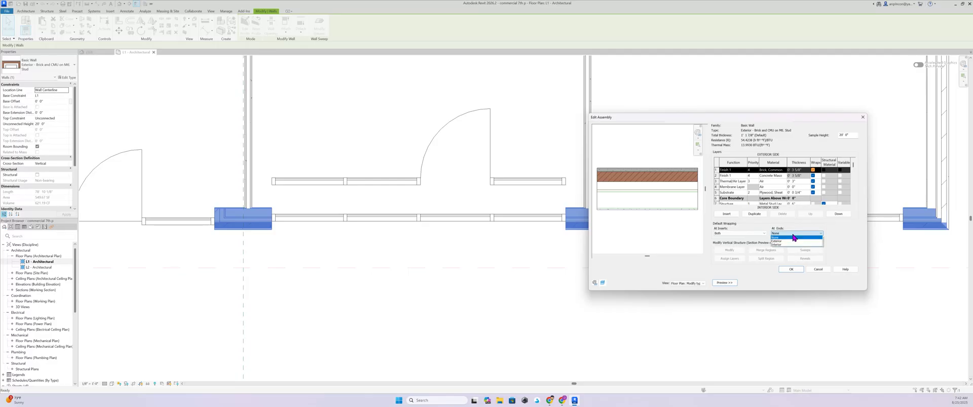
{"action": "left_click", "coordinate": [788, 244]}
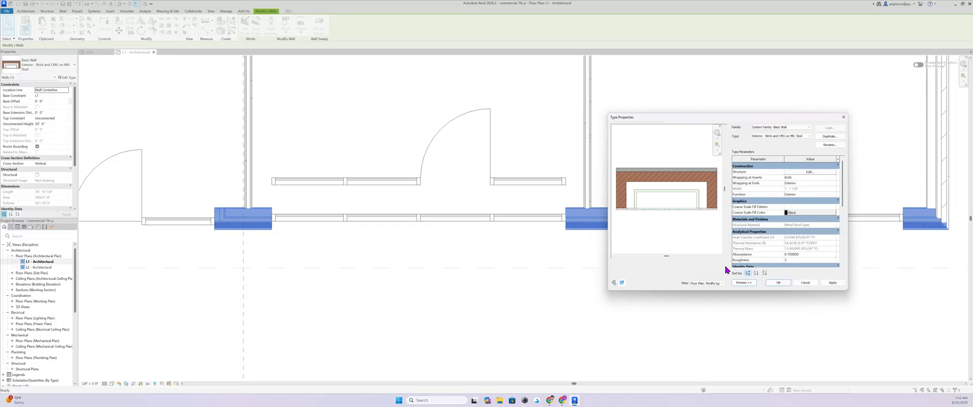
{"action": "left_click", "coordinate": [779, 283]}
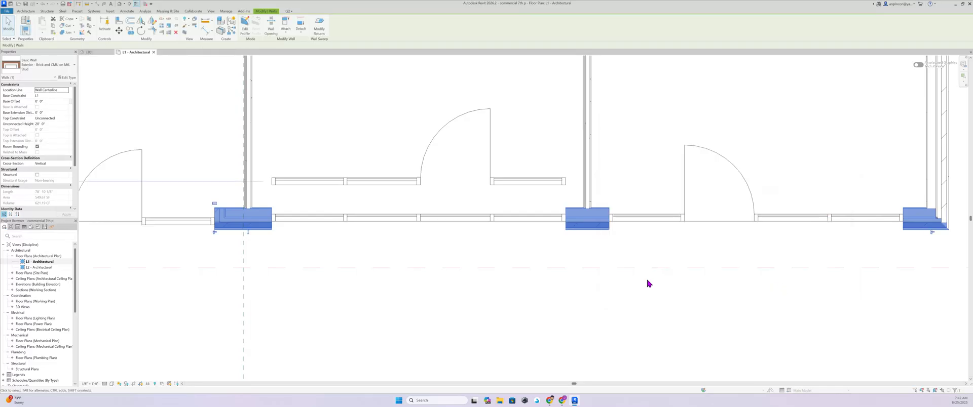
{"action": "key", "text": "Escape"}
Inspect the rectangular wall opening at the double door and compare the layer wrapping on both ends of the adjoining wall segment.
{"action": "scroll", "coordinate": [410, 254], "scroll_direction": "down", "scroll_amount": 2}
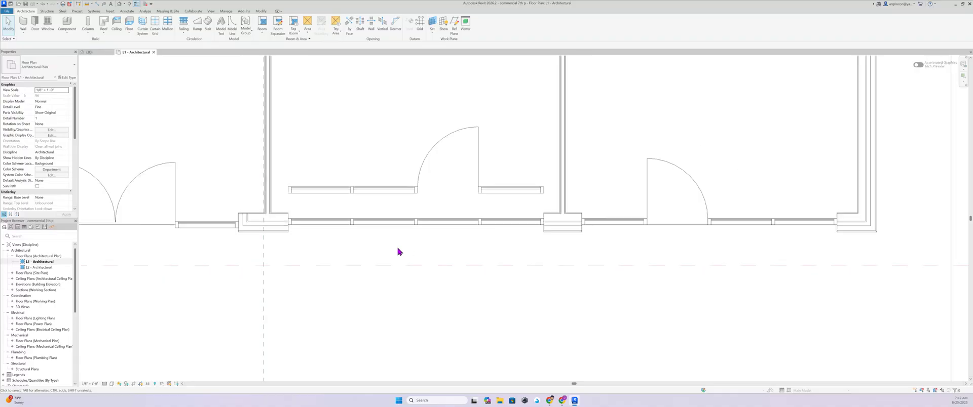
{"action": "middle_click_drag", "start_coordinate": [398, 252], "coordinate": [522, 249]}
{"action": "scroll", "coordinate": [456, 246], "scroll_direction": "up", "scroll_amount": 1}
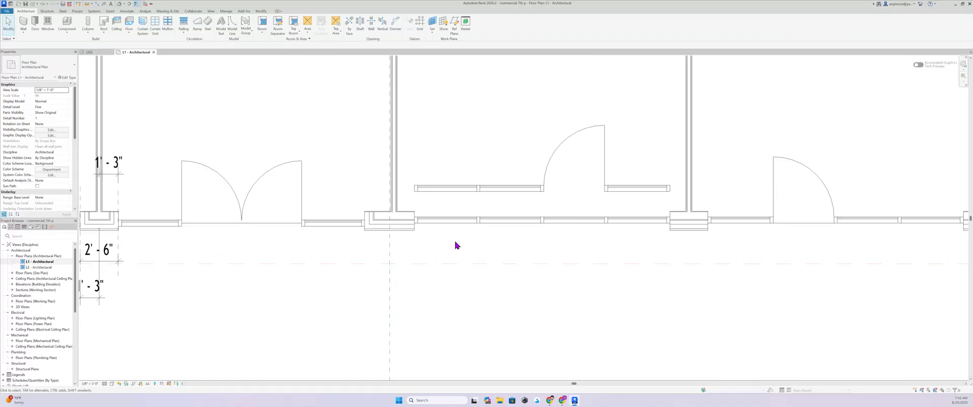
{"action": "left_click", "coordinate": [337, 215]}
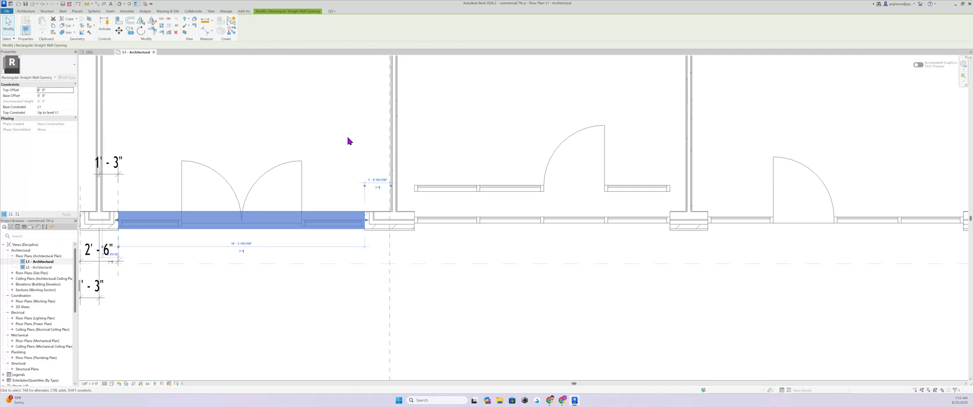
{"action": "key", "text": "Escape"}
{"action": "left_click", "coordinate": [371, 232]}
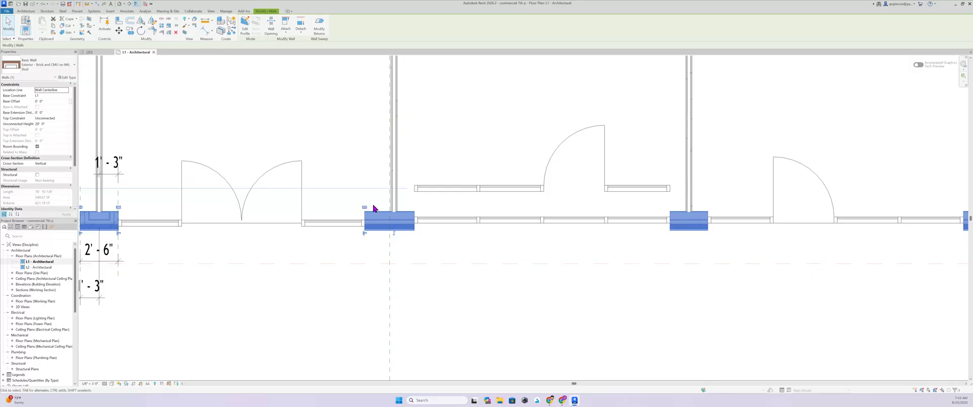
{"action": "left_click", "coordinate": [375, 250]}
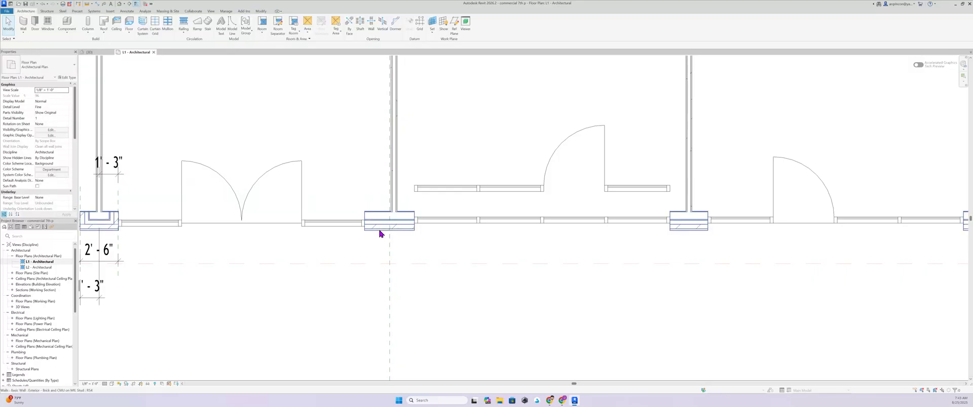
{"action": "left_click", "coordinate": [378, 231]}
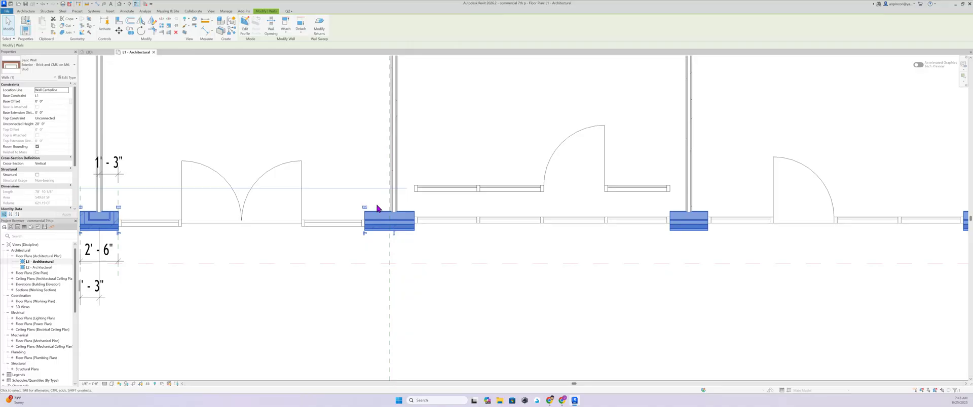
{"action": "left_click", "coordinate": [357, 242]}
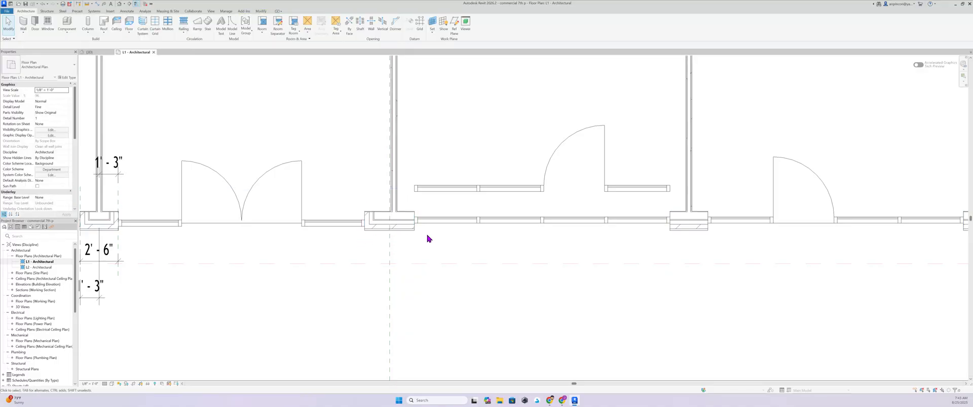
{"action": "left_click", "coordinate": [412, 229]}
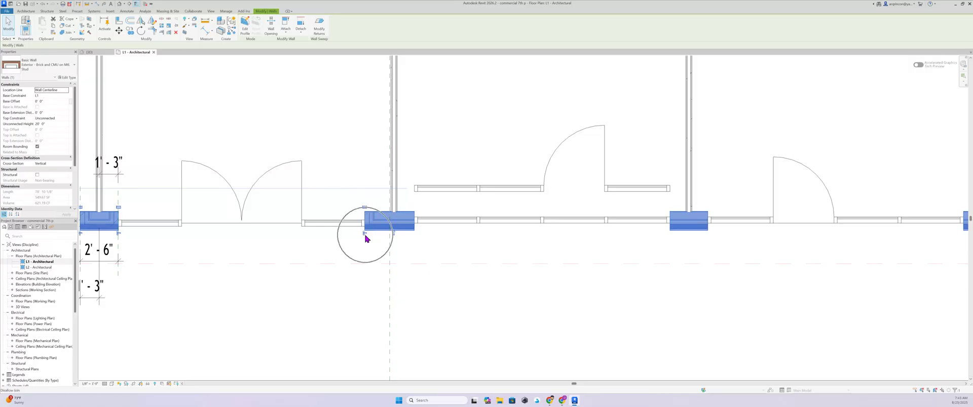
{"action": "left_click", "coordinate": [431, 246]}
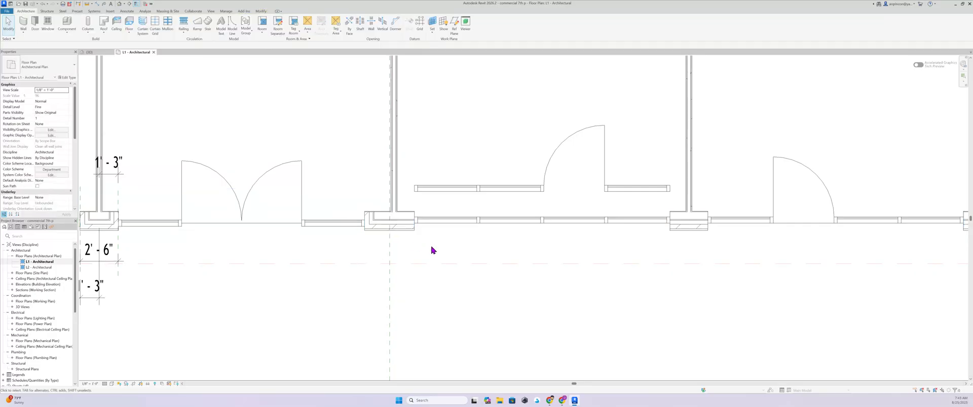
Delete the Storefront curtain wall embedded in the brick exterior wall in front of the interior storefront.
{"action": "middle_click_drag", "start_coordinate": [511, 243], "coordinate": [466, 243]}
{"action": "left_click", "coordinate": [477, 221]}
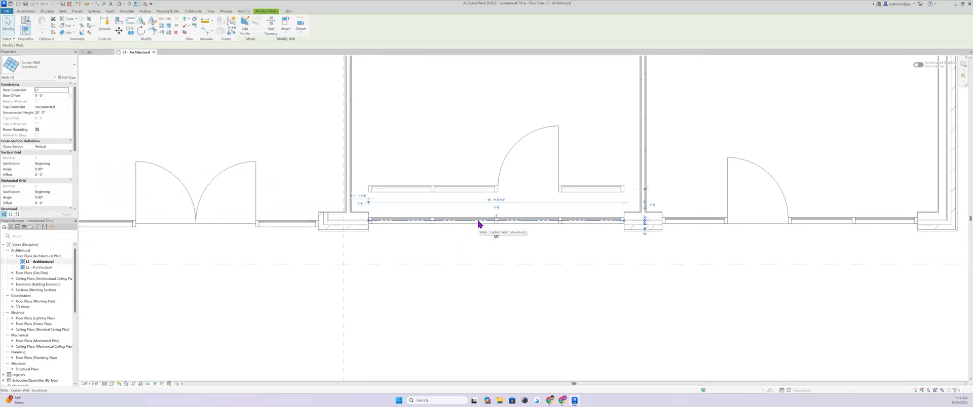
{"action": "key", "text": "Delete"}
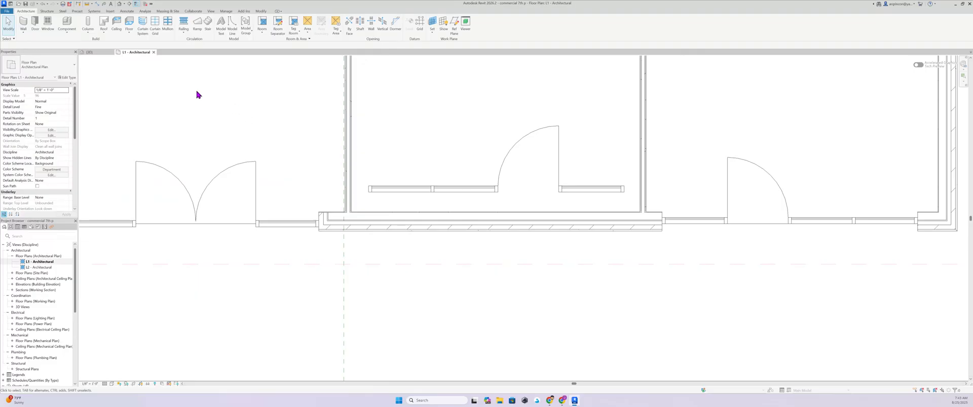
Draw two vertical reference planes from the ends of the interior storefront down across the brick exterior wall.
{"action": "left_click", "coordinate": [454, 25]}
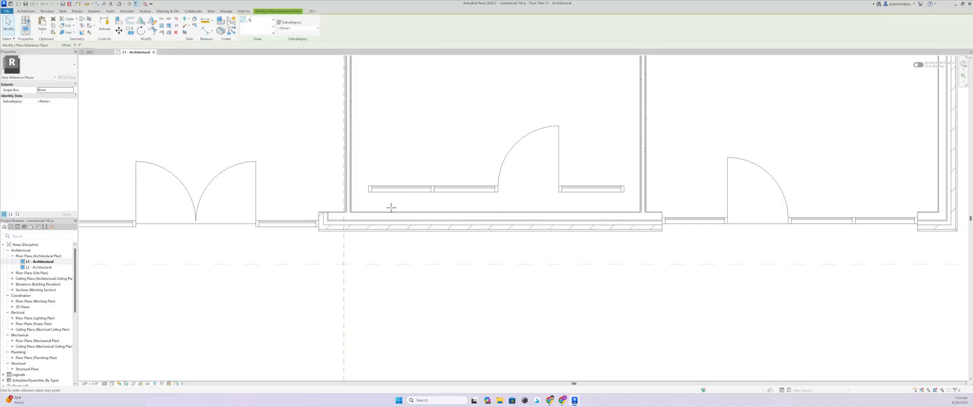
{"action": "left_click", "coordinate": [370, 190]}
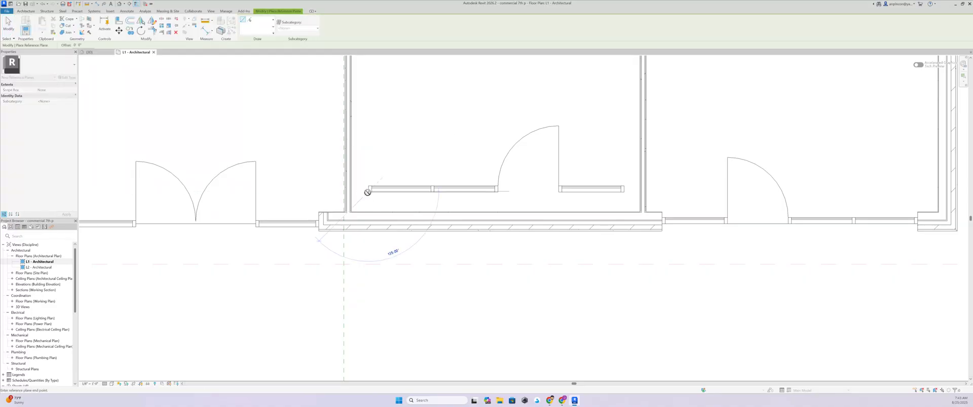
{"action": "left_click", "coordinate": [369, 245]}
{"action": "left_click", "coordinate": [624, 191]}
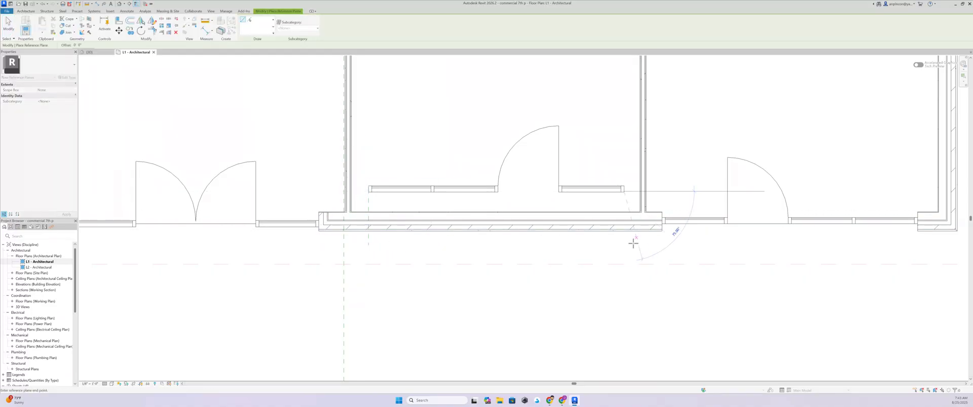
{"action": "left_click", "coordinate": [624, 252]}
{"action": "key", "text": "Escape"}
{"action": "key", "text": "Escape"}
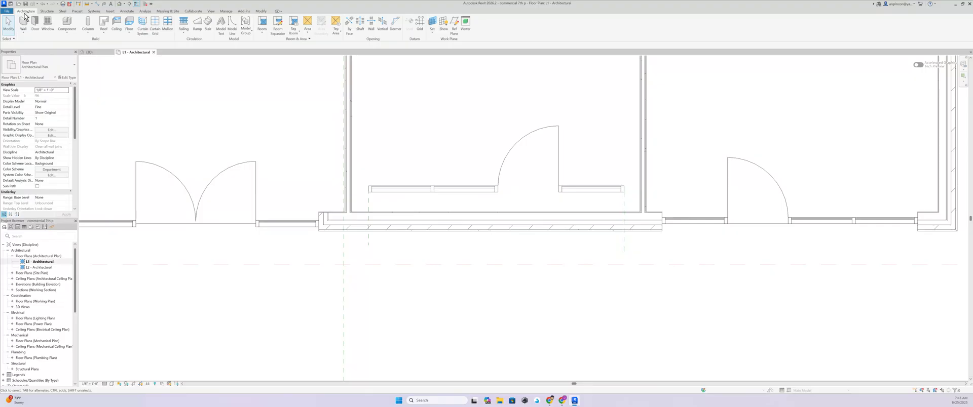
{"action": "left_click", "coordinate": [372, 24]}
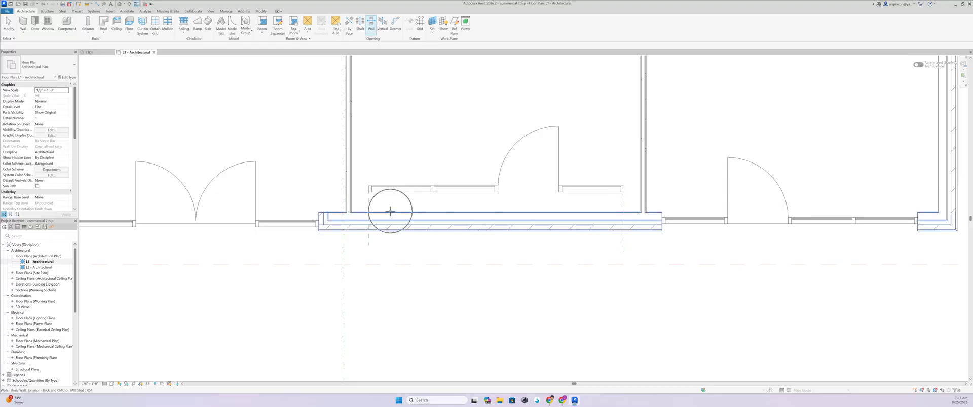
{"action": "left_click", "coordinate": [390, 211]}
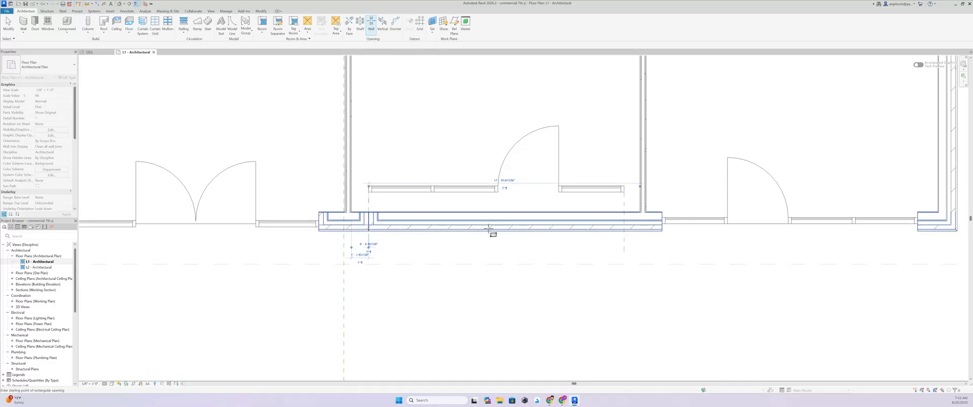
{"action": "key", "text": "Escape"}
{"action": "key", "text": "Escape"}
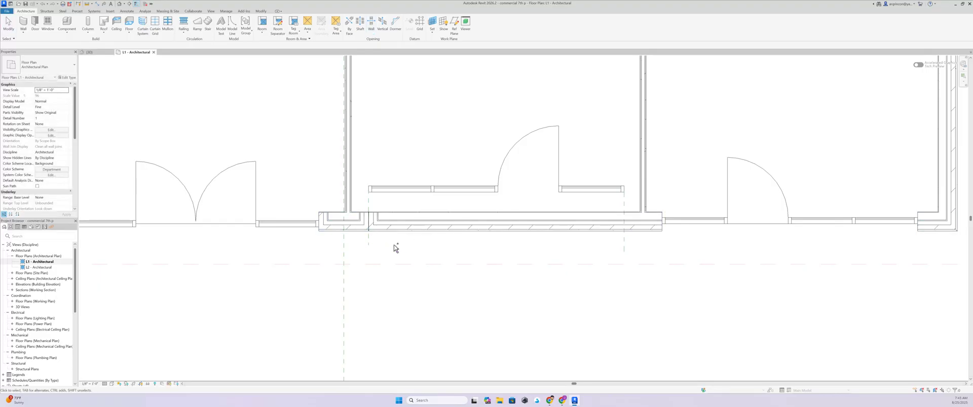
Cut a rectangular wall opening in the brick exterior wall between the two new reference planes.
{"action": "left_click", "coordinate": [370, 24]}
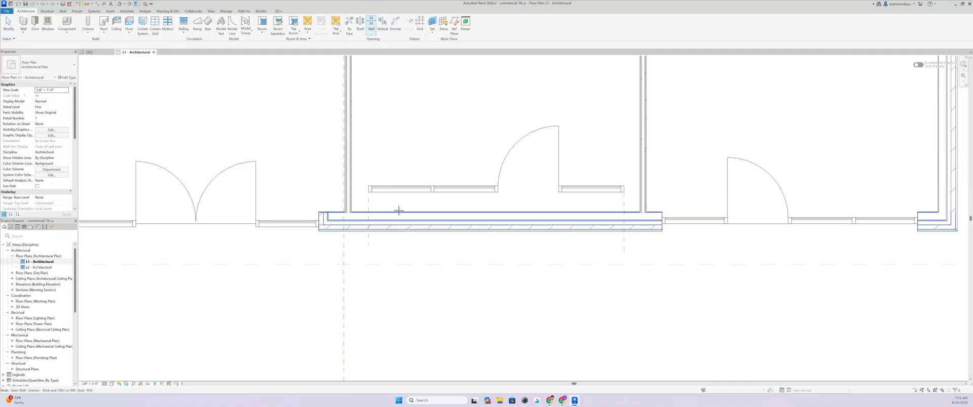
{"action": "left_click", "coordinate": [398, 211]}
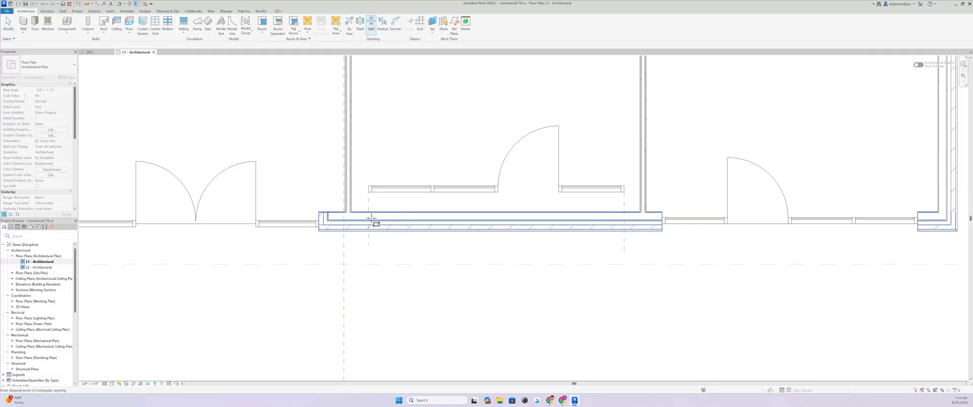
{"action": "left_click", "coordinate": [622, 233]}
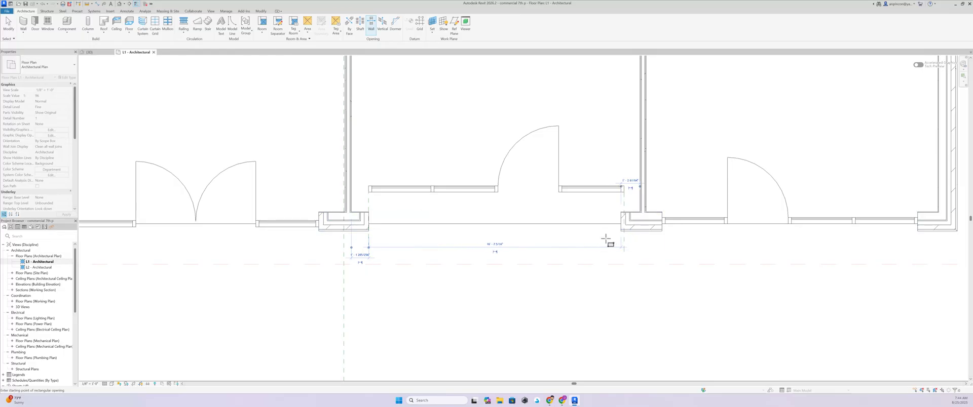
{"action": "key", "text": "Escape"}
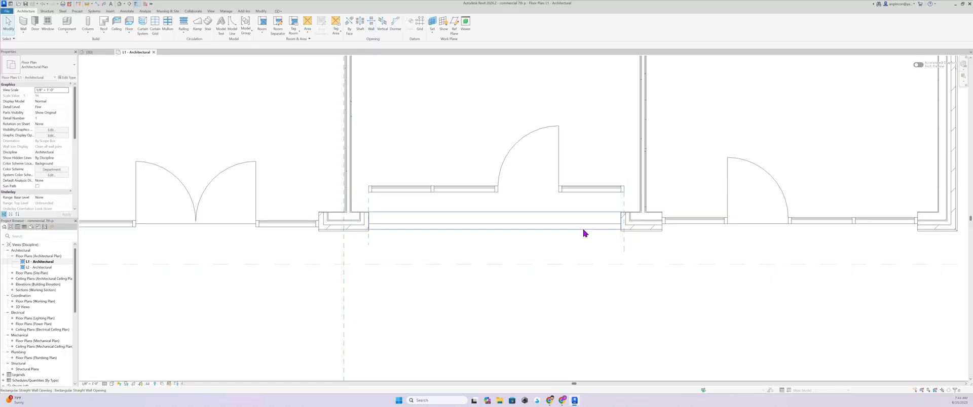
Align the opening's right edge with the reference plane at the right end of the interior storefront.
{"action": "scroll", "coordinate": [615, 246], "scroll_direction": "up", "scroll_amount": 2}
{"action": "scroll", "coordinate": [616, 232], "scroll_direction": "up", "scroll_amount": 2}
{"action": "left_click", "coordinate": [634, 232]}
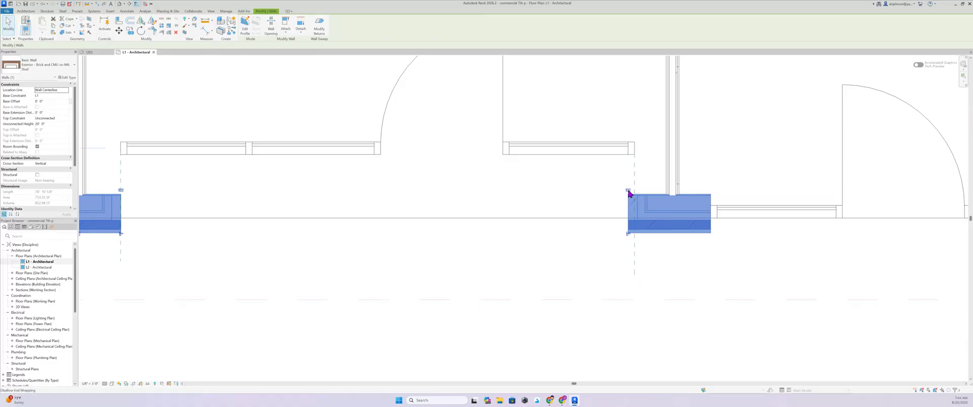
{"action": "left_click", "coordinate": [651, 259]}
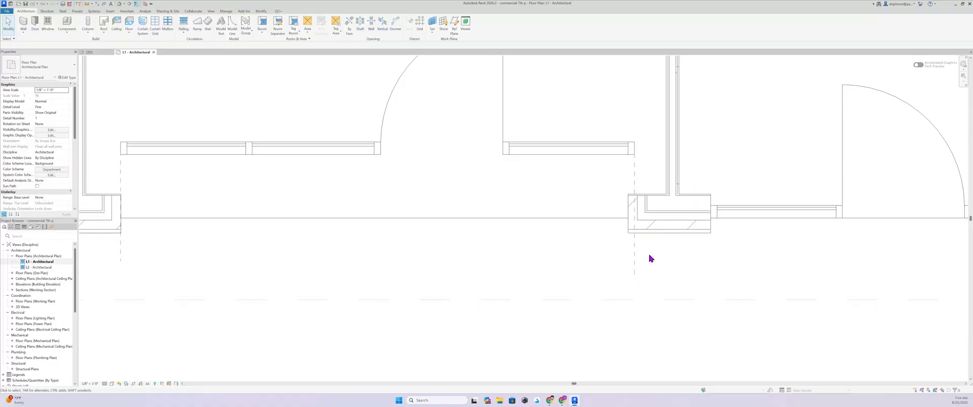
{"action": "key", "text": "a"}
{"action": "key", "text": "l"}
{"action": "left_click", "coordinate": [633, 263]}
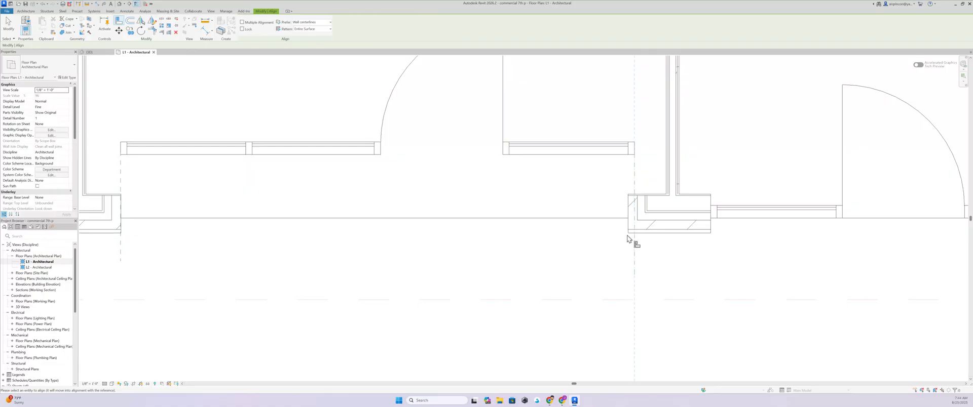
{"action": "scroll", "coordinate": [587, 269], "scroll_direction": "down", "scroll_amount": 2}
{"action": "scroll", "coordinate": [471, 265], "scroll_direction": "down", "scroll_amount": 1}
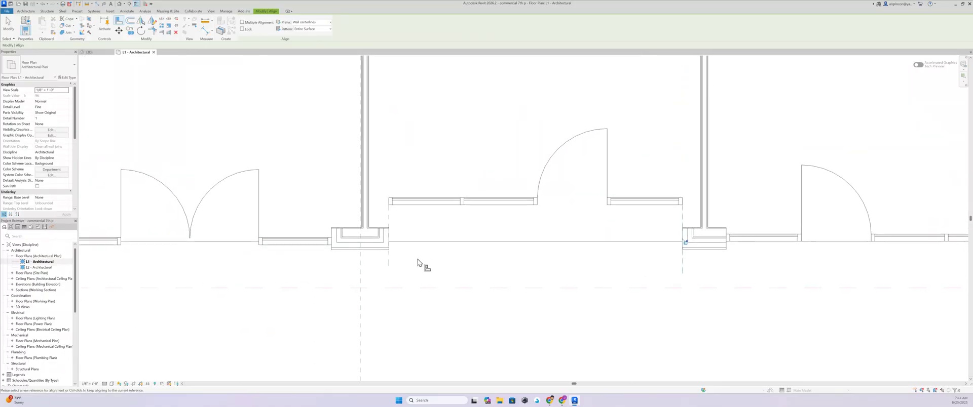
Align the opening's left edge with the reference plane at the left end of the interior storefront.
{"action": "scroll", "coordinate": [385, 254], "scroll_direction": "up", "scroll_amount": 6}
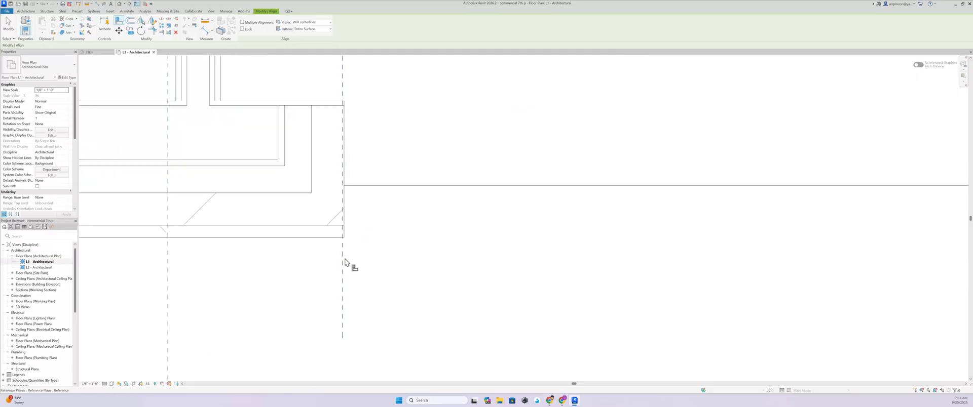
{"action": "left_click", "coordinate": [345, 219]}
{"action": "scroll", "coordinate": [364, 231], "scroll_direction": "down", "scroll_amount": 5}
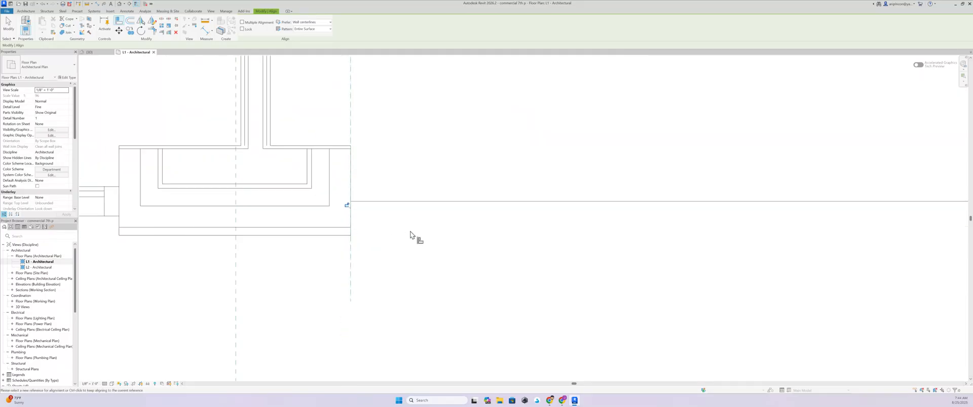
{"action": "mouse_move", "coordinate": [475, 257]}
{"action": "middle_mouse_down"}
{"action": "mouse_move", "coordinate": [485, 261]}
{"action": "mouse_move", "coordinate": [463, 262]}
{"action": "middle_mouse_up"}
{"action": "key", "text": "Escape"}
{"action": "key", "text": "Escape"}
{"action": "middle_click_drag", "start_coordinate": [542, 195], "coordinate": [454, 204]}
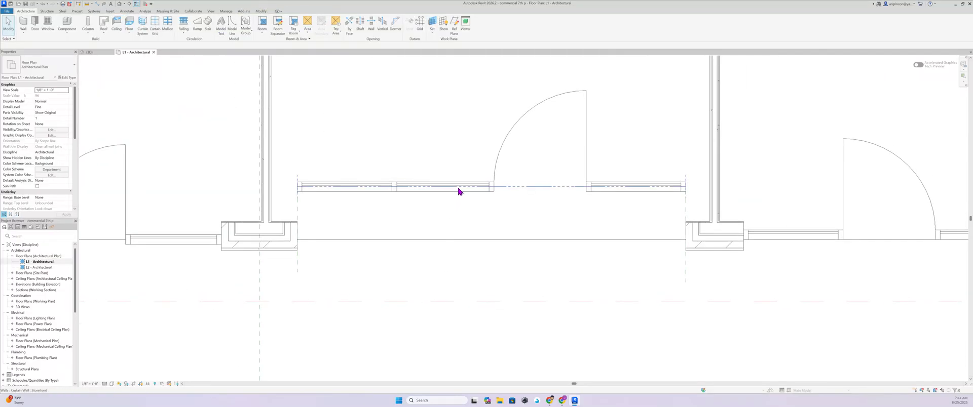
Move the interior Storefront curtain wall straight down into the rectangular opening in the brick exterior wall.
{"action": "left_click", "coordinate": [458, 187]}
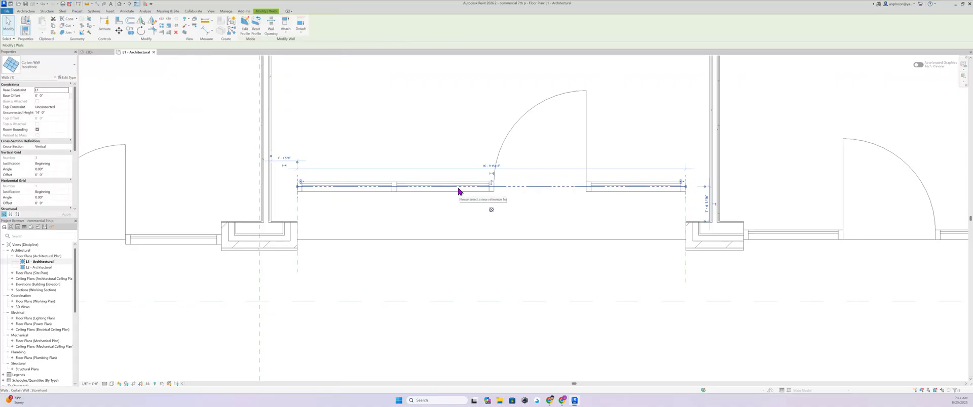
{"action": "left_click", "coordinate": [120, 31]}
{"action": "left_click", "coordinate": [303, 190]}
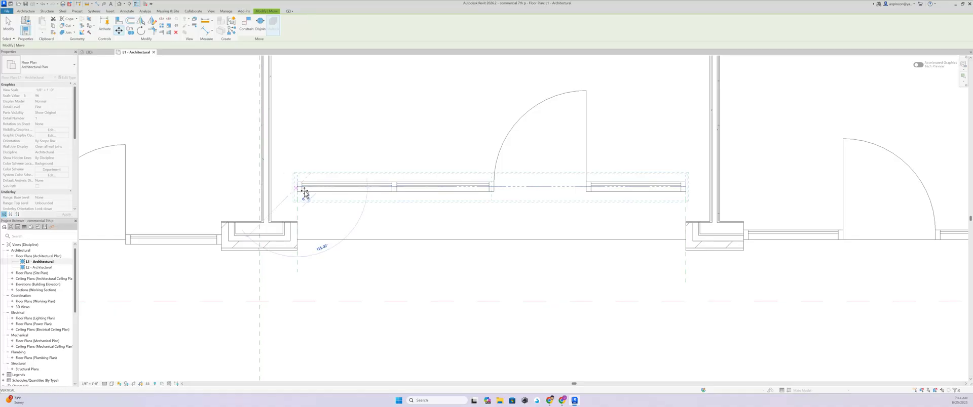
{"action": "left_click", "coordinate": [301, 246]}
{"action": "left_click", "coordinate": [353, 271]}
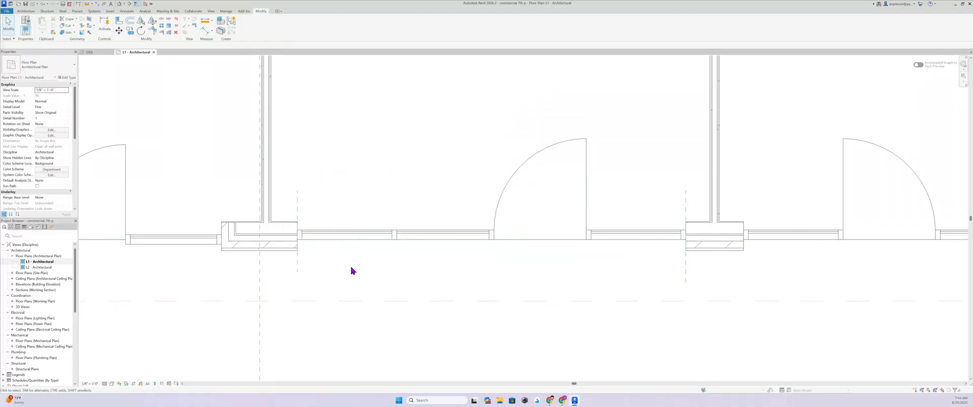
Align the moved storefront with the neighbouring storefront beside the double door.
{"action": "key", "text": "a"}
{"action": "key", "text": "l"}
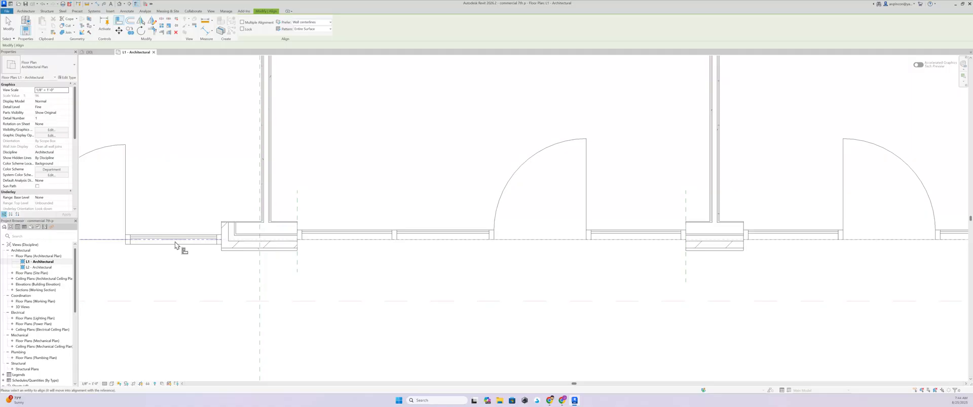
{"action": "left_click", "coordinate": [176, 245]}
{"action": "left_click", "coordinate": [350, 253]}
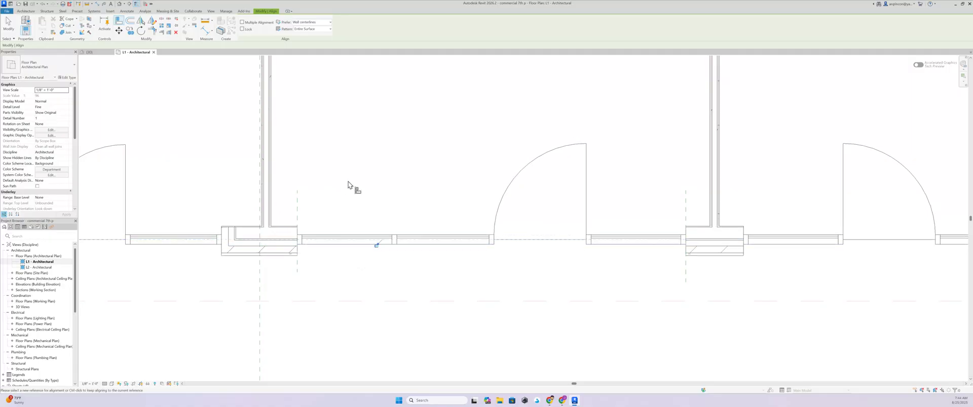
{"action": "key", "text": "Escape"}
{"action": "key", "text": "Escape"}
Examine the brick wall segment between the two single-door storefronts and the layer wrapping at its ends.
{"action": "scroll", "coordinate": [679, 295], "scroll_direction": "down", "scroll_amount": 2}
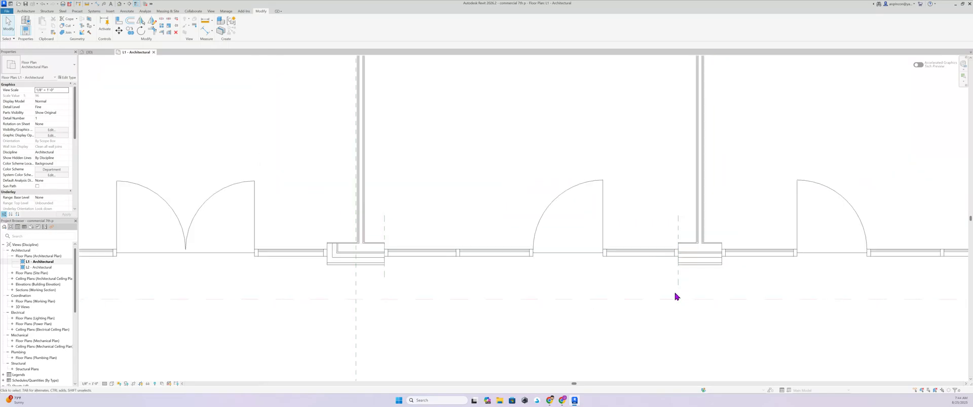
{"action": "middle_click_drag", "start_coordinate": [679, 295], "coordinate": [511, 268]}
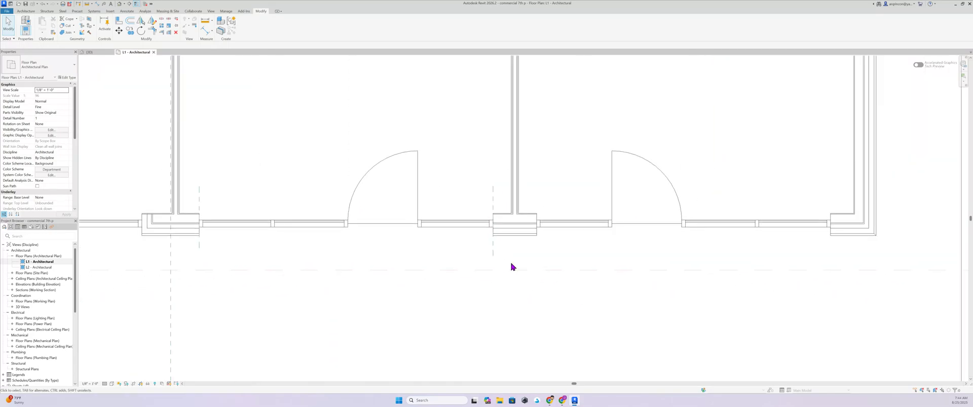
{"action": "left_click", "coordinate": [471, 236]}
{"action": "left_click", "coordinate": [545, 247]}
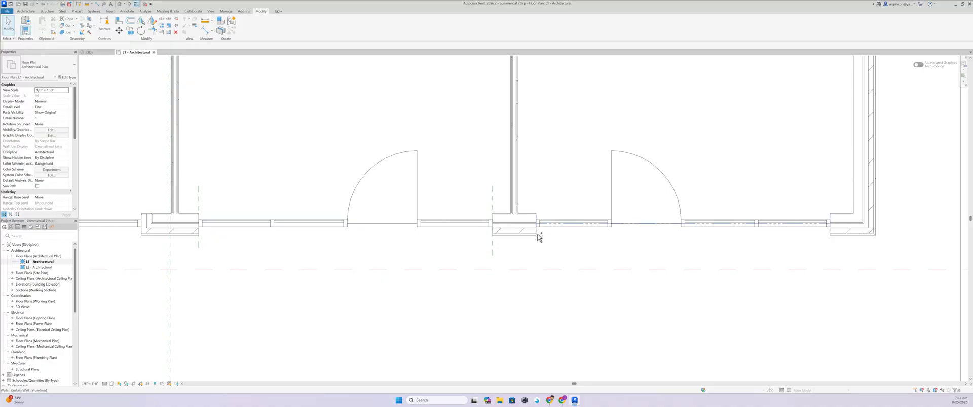
{"action": "key", "text": "Tab"}
{"action": "key", "text": "Tab"}
{"action": "key", "text": "Tab"}
{"action": "key", "text": "Tab"}
{"action": "key", "text": "Tab"}
{"action": "key", "text": "Tab"}
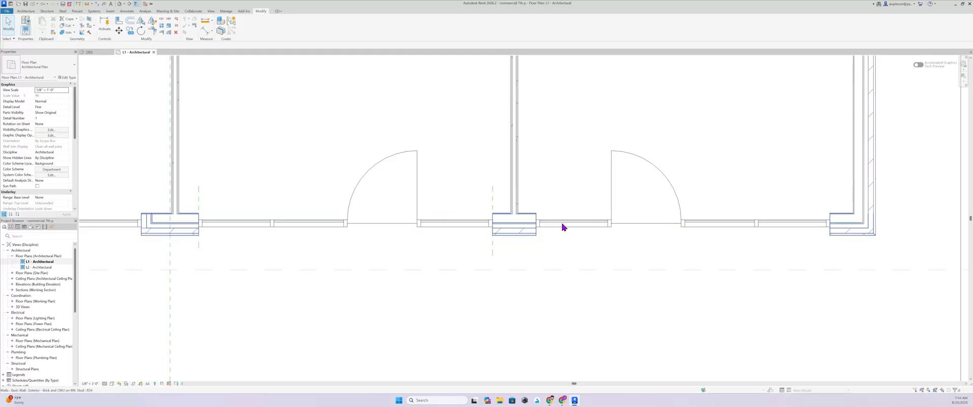
{"action": "key", "text": "Tab"}
{"action": "key", "text": "Tab"}
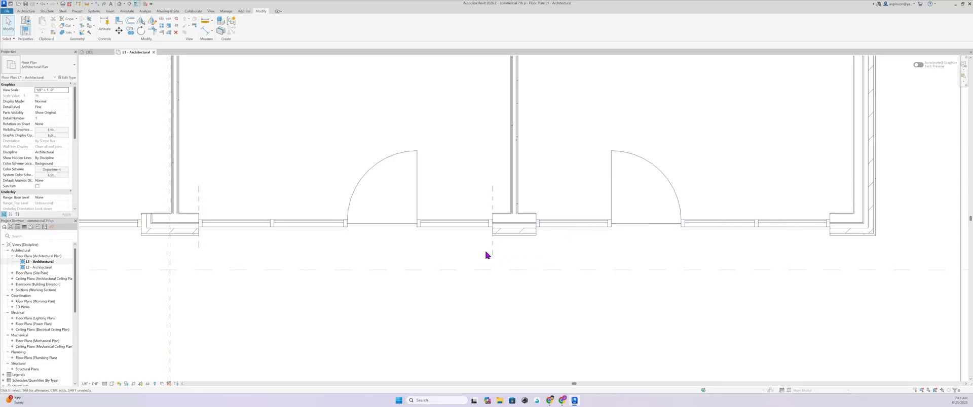
{"action": "left_click", "coordinate": [505, 235]}
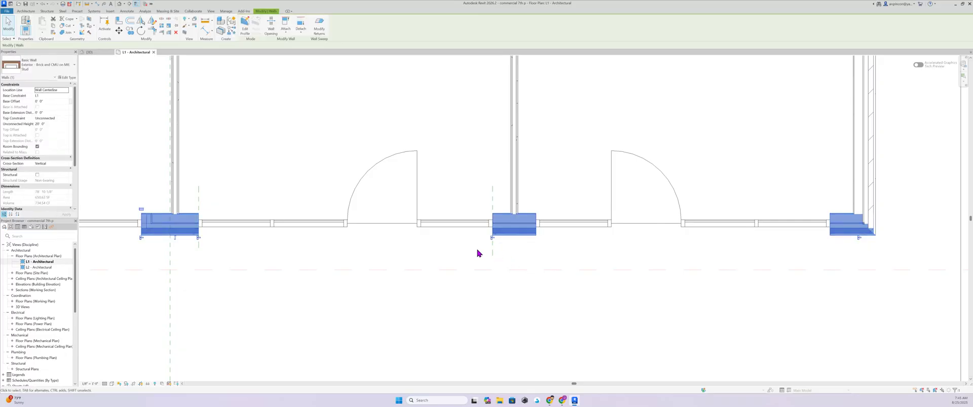
{"action": "key", "text": "Escape"}
Inspect the extents of the rectangular wall opening around the moved storefront and the wall ends beside it.
{"action": "scroll", "coordinate": [476, 237], "scroll_direction": "up", "scroll_amount": 2}
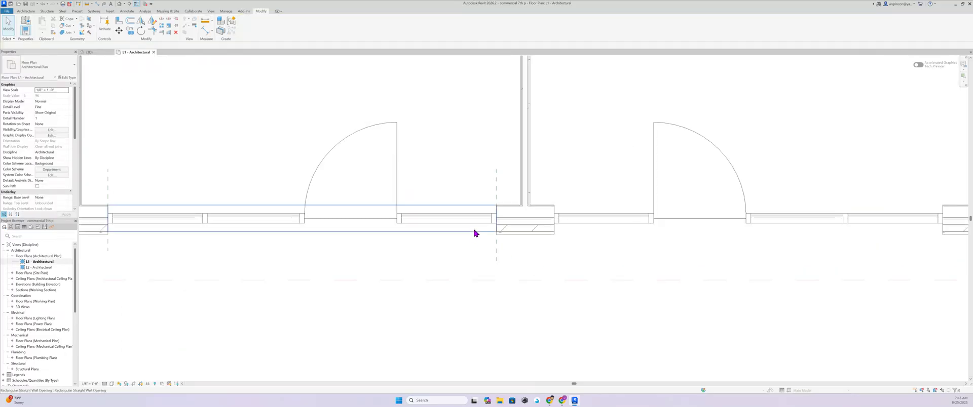
{"action": "left_click", "coordinate": [475, 231]}
{"action": "key", "text": "Escape"}
{"action": "scroll", "coordinate": [476, 241], "scroll_direction": "down", "scroll_amount": 2}
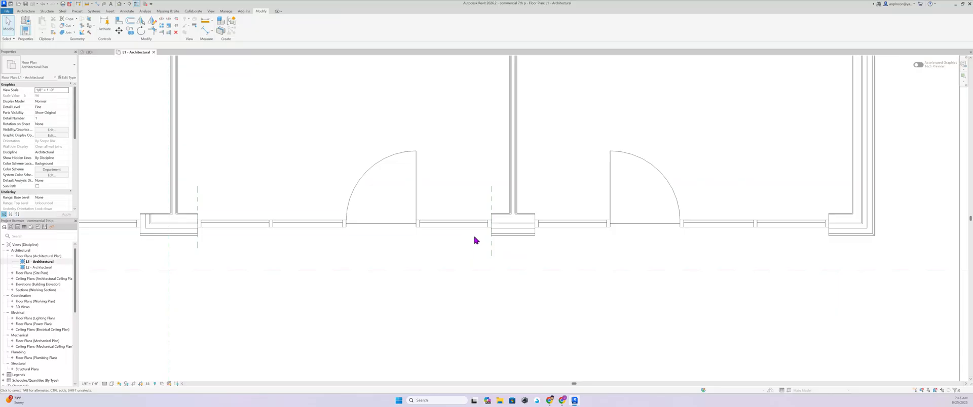
{"action": "left_click", "coordinate": [467, 239]}
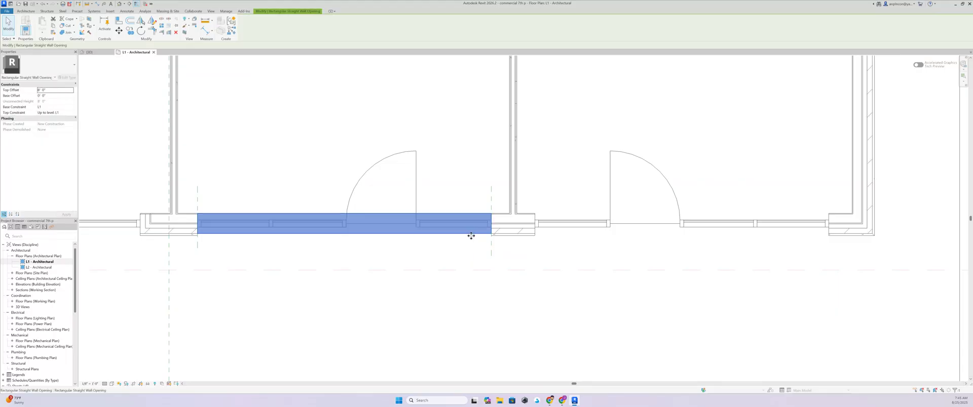
{"action": "key", "text": "Escape"}
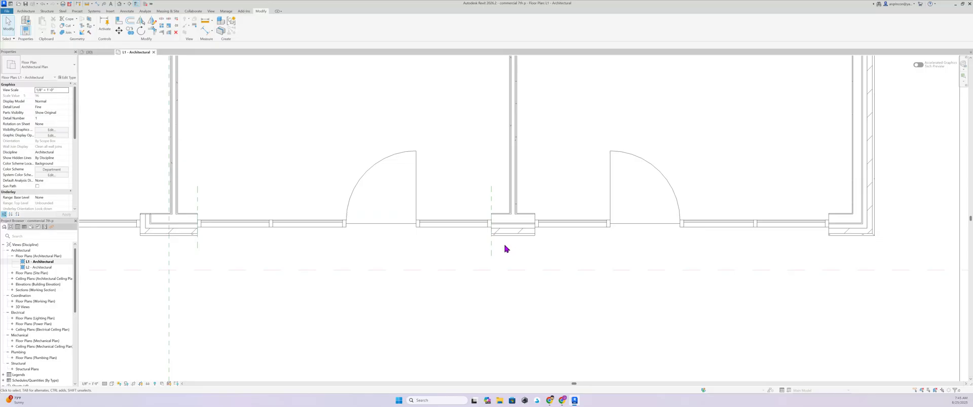
{"action": "left_click", "coordinate": [322, 232]}
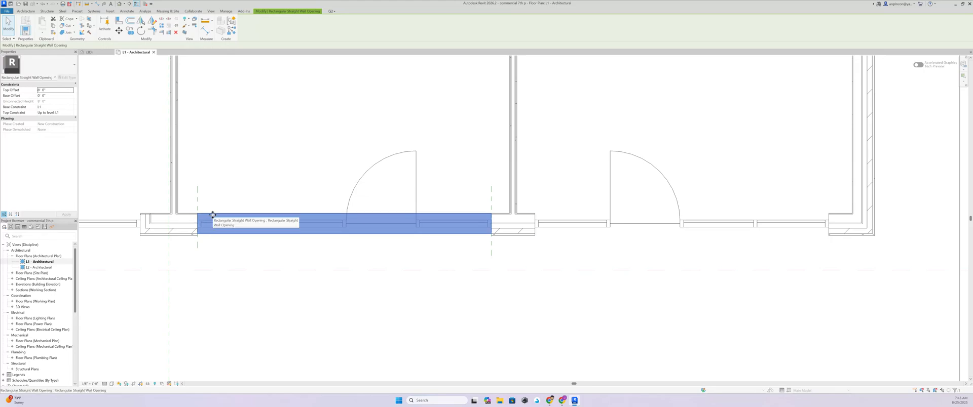
{"action": "left_click", "coordinate": [257, 185]}
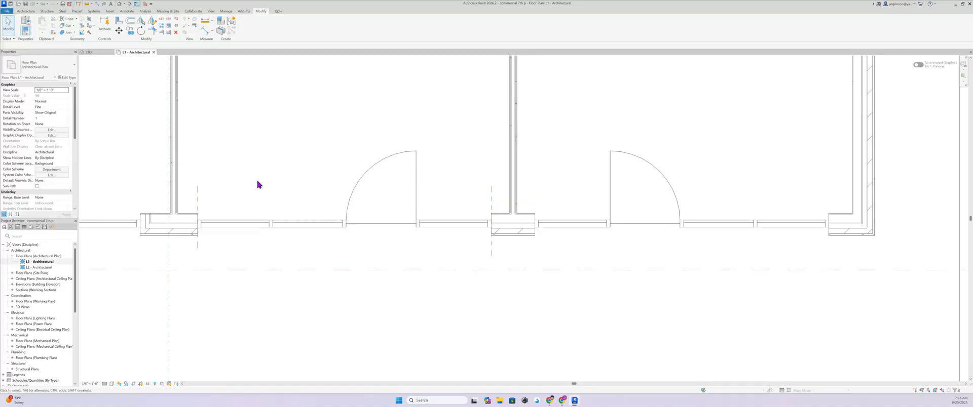
Undo the storefront's move so it sits inside the room again, clear of the brick wall's rectangular opening.
{"action": "left_click", "coordinate": [378, 233]}
{"action": "left_click", "coordinate": [292, 185]}
{"action": "scroll", "coordinate": [291, 185], "scroll_direction": "up", "scroll_amount": 1}
{"action": "key", "text": "ctrl+z"}
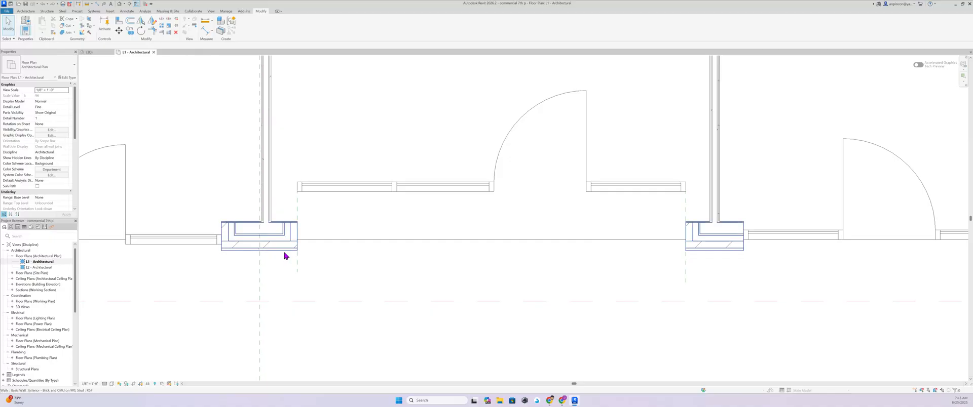
Widen the rectangular wall opening slightly past the dashed reference plane on the single-door side.
{"action": "left_click", "coordinate": [319, 254]}
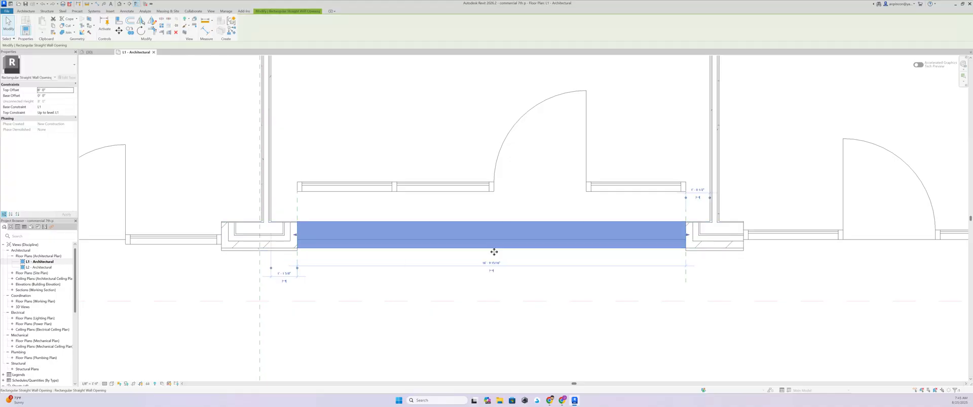
{"action": "left_click_drag", "start_coordinate": [687, 236], "coordinate": [696, 236]}
{"action": "left_click", "coordinate": [651, 265]}
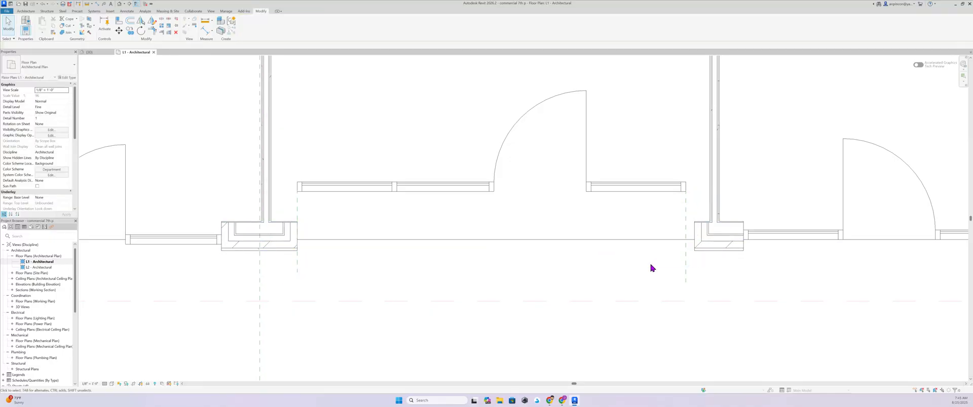
Move the interior Storefront curtain wall down into the rectangular opening in the brick wall.
{"action": "left_click", "coordinate": [600, 187]}
{"action": "left_click", "coordinate": [433, 149]}
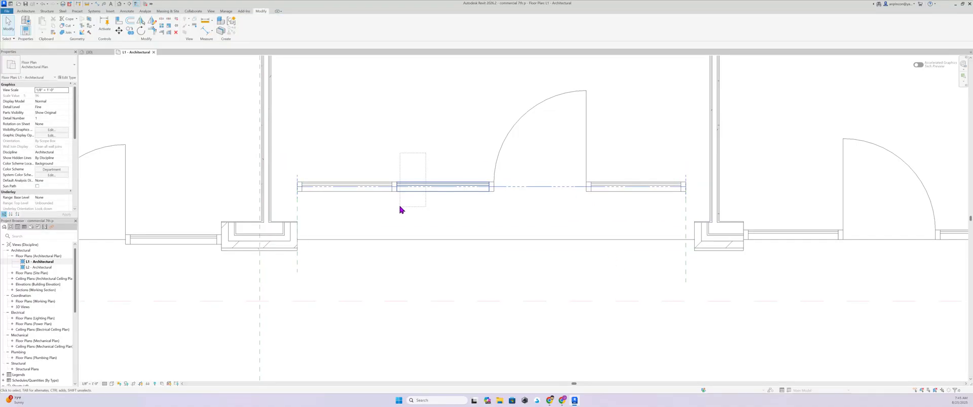
{"action": "left_click", "coordinate": [401, 185]}
{"action": "left_click", "coordinate": [316, 140]}
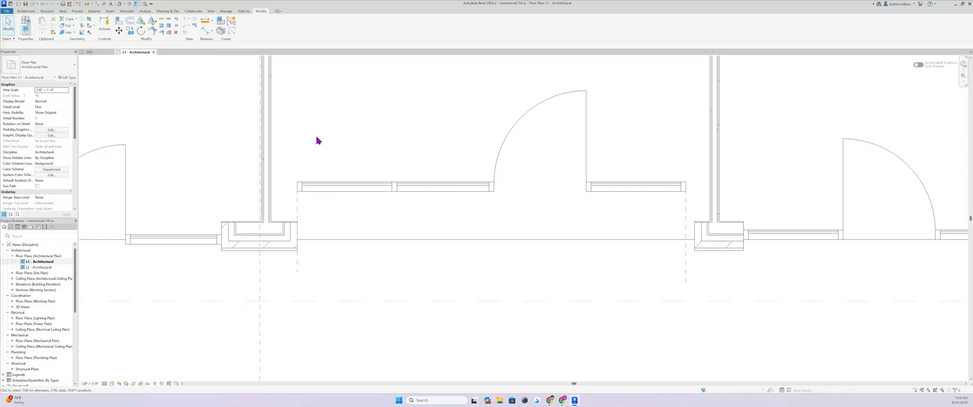
{"action": "left_click", "coordinate": [418, 188]}
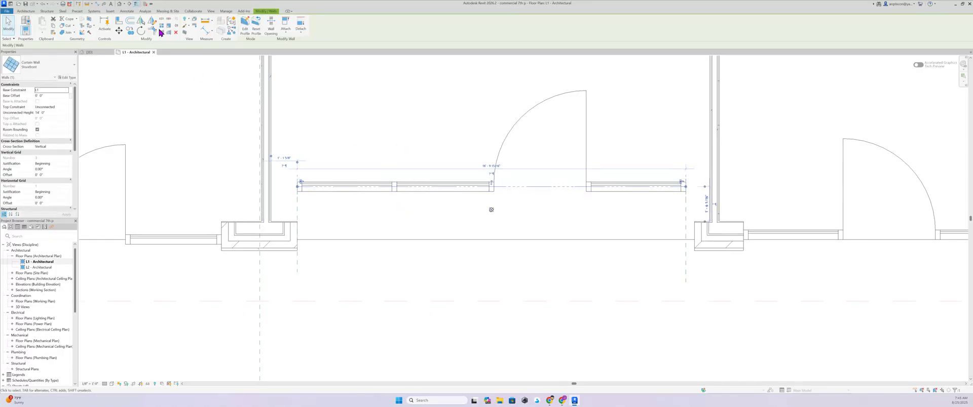
{"action": "left_click", "coordinate": [119, 31]}
{"action": "left_click", "coordinate": [299, 196]}
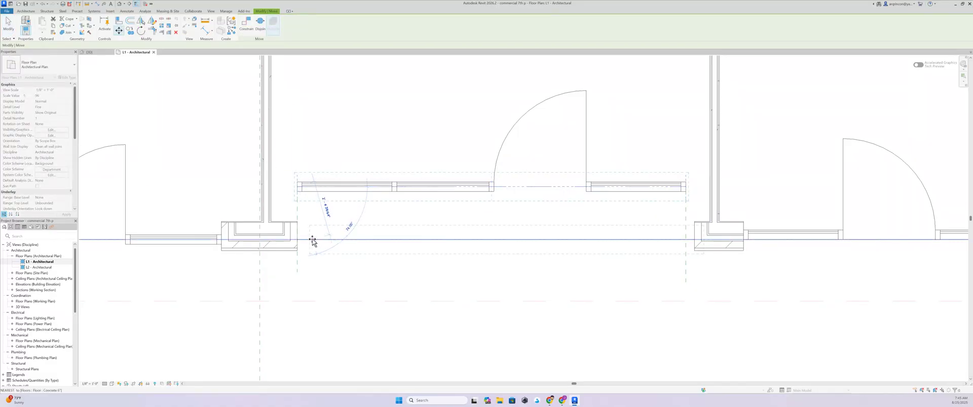
{"action": "left_click", "coordinate": [298, 234]}
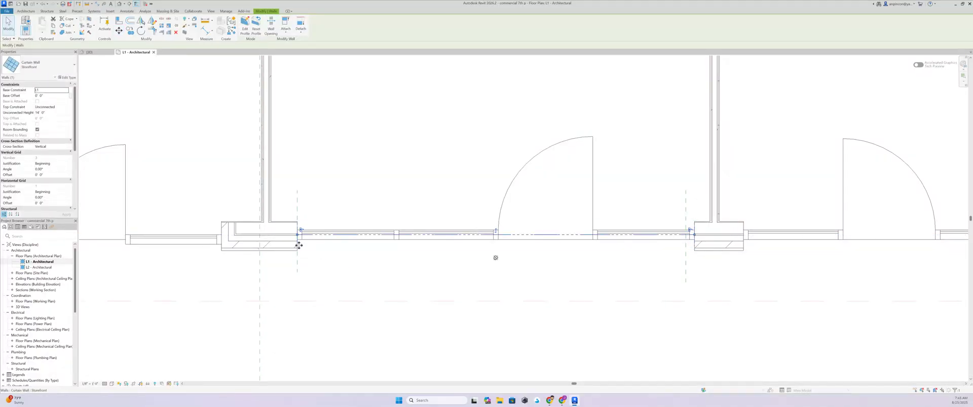
Disallow the wall join at both ends of the moved storefront.
{"action": "scroll", "coordinate": [298, 234], "scroll_direction": "up", "scroll_amount": 2}
{"action": "left_click", "coordinate": [301, 224]}
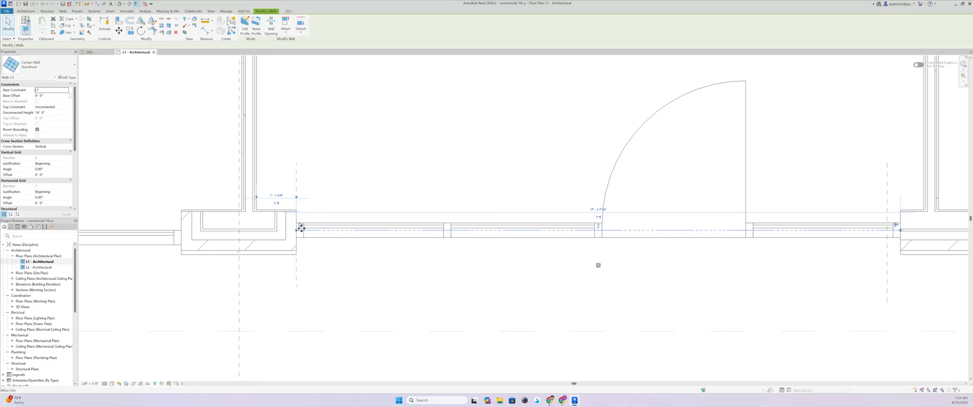
{"action": "scroll", "coordinate": [481, 271], "scroll_direction": "down", "scroll_amount": 3}
{"action": "middle_click_drag", "start_coordinate": [628, 279], "coordinate": [472, 259]}
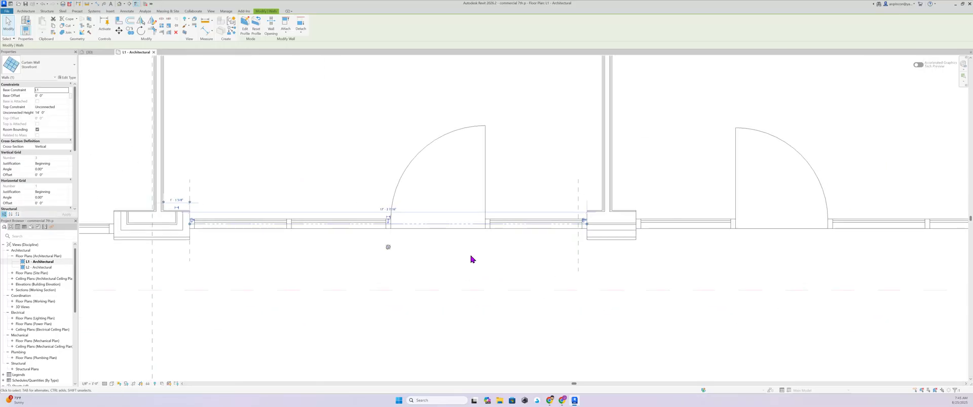
{"action": "scroll", "coordinate": [601, 224], "scroll_direction": "up", "scroll_amount": 7}
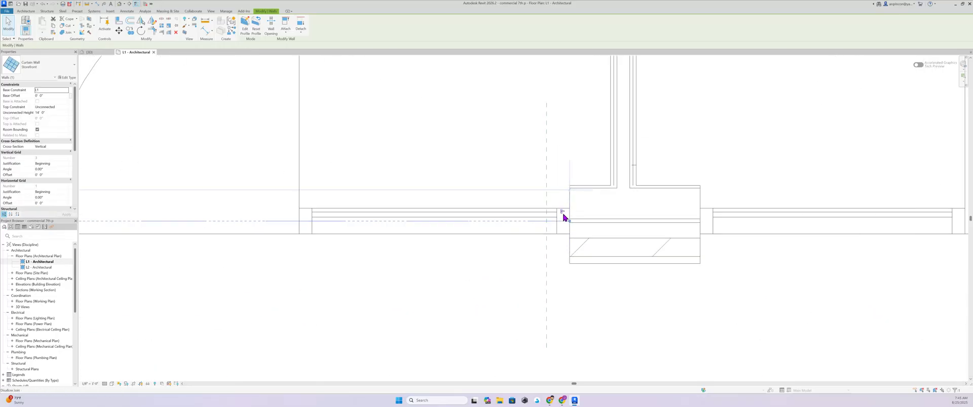
{"action": "left_click", "coordinate": [562, 214]}
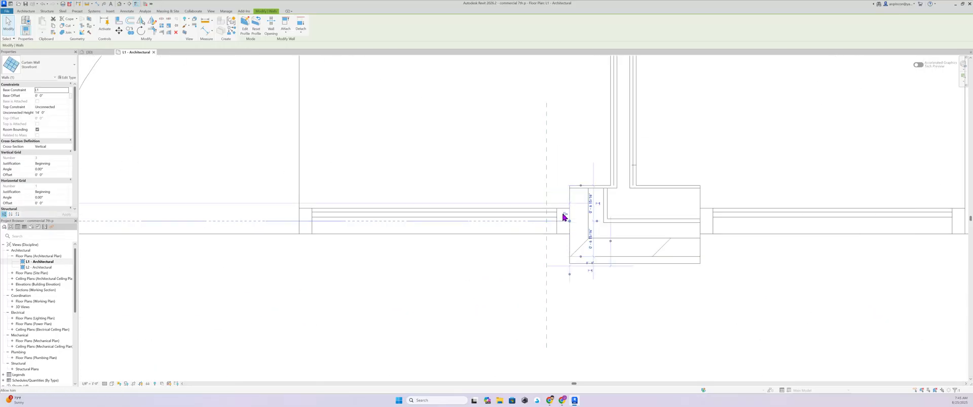
{"action": "left_click", "coordinate": [586, 298]}
Pull the opening's edge beside the single-door storefront back to the dashed reference plane.
{"action": "middle_click_drag", "start_coordinate": [593, 310], "coordinate": [681, 282]}
{"action": "left_click", "coordinate": [681, 251]}
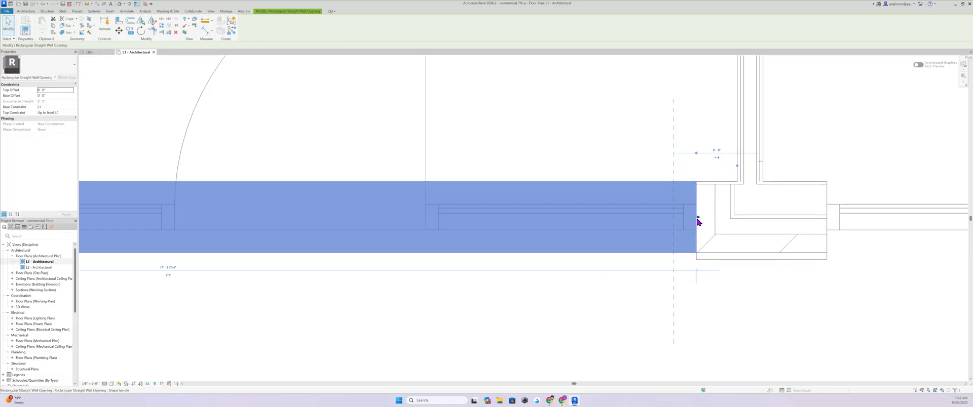
{"action": "left_click_drag", "start_coordinate": [699, 220], "coordinate": [676, 219]}
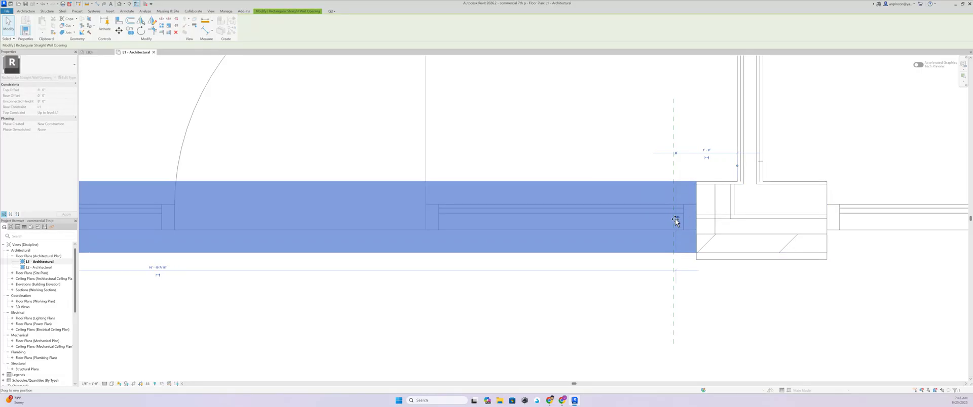
{"action": "left_click_drag", "start_coordinate": [673, 222], "coordinate": [680, 253]}
{"action": "left_click", "coordinate": [703, 289]}
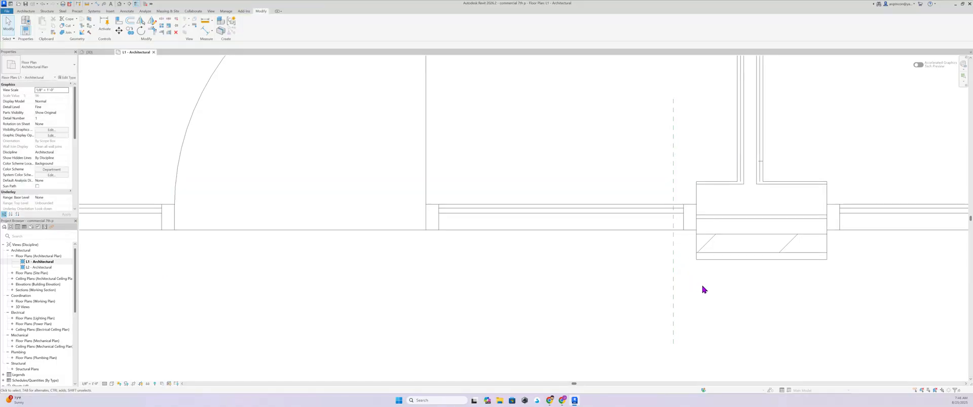
Try to align the storefront's end with the dashed reference plane, and undo the alignment.
{"action": "key", "text": "l"}
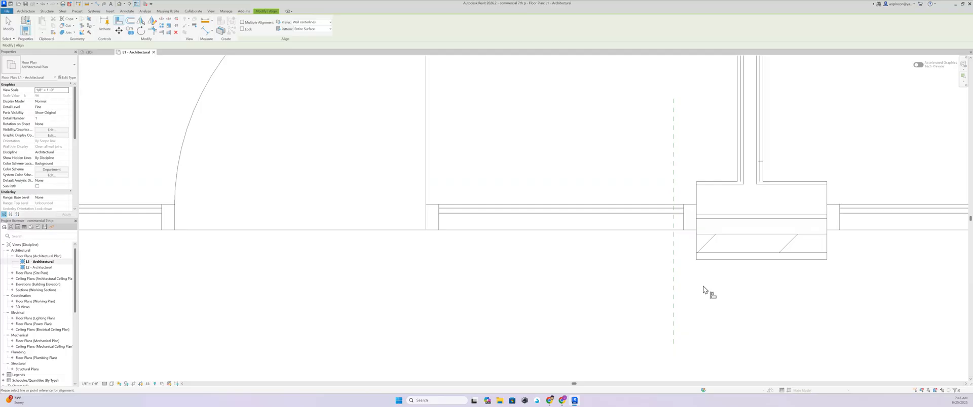
{"action": "left_click", "coordinate": [673, 264]}
{"action": "left_click", "coordinate": [696, 231]}
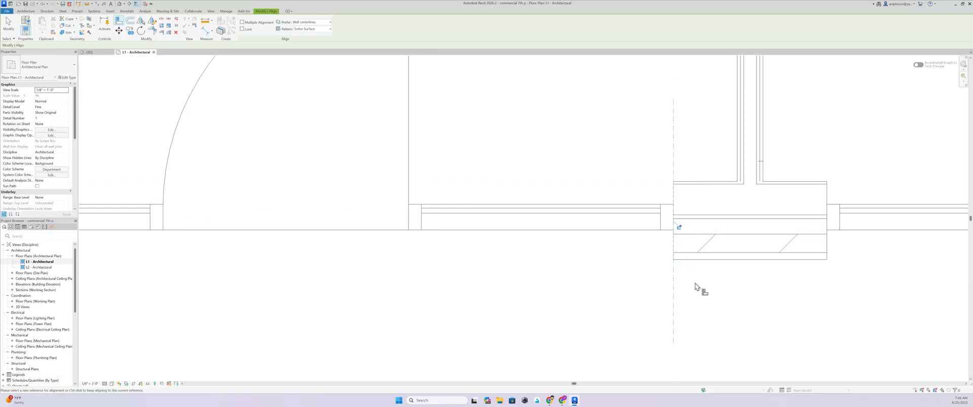
{"action": "key", "text": "Escape"}
{"action": "key", "text": "ctrl+z"}
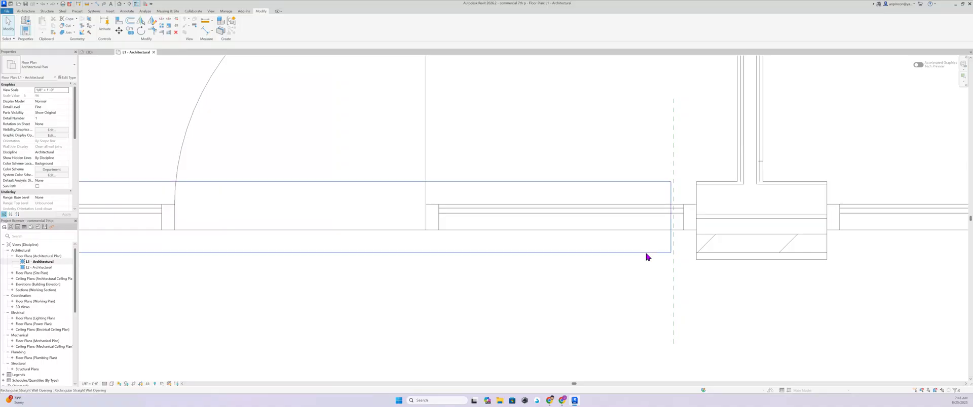
Shorten the rectangular opening short of the dashed reference plane and align the storefront's end with that plane.
{"action": "left_click", "coordinate": [672, 245]}
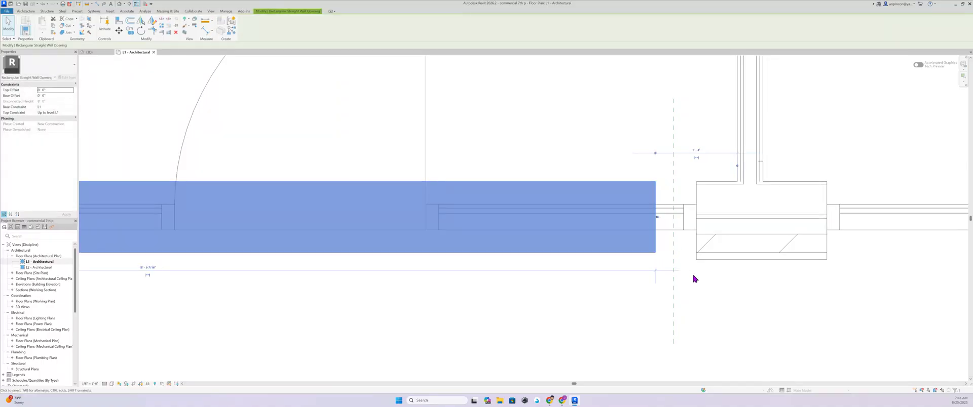
{"action": "left_click", "coordinate": [698, 268]}
{"action": "key", "text": "l"}
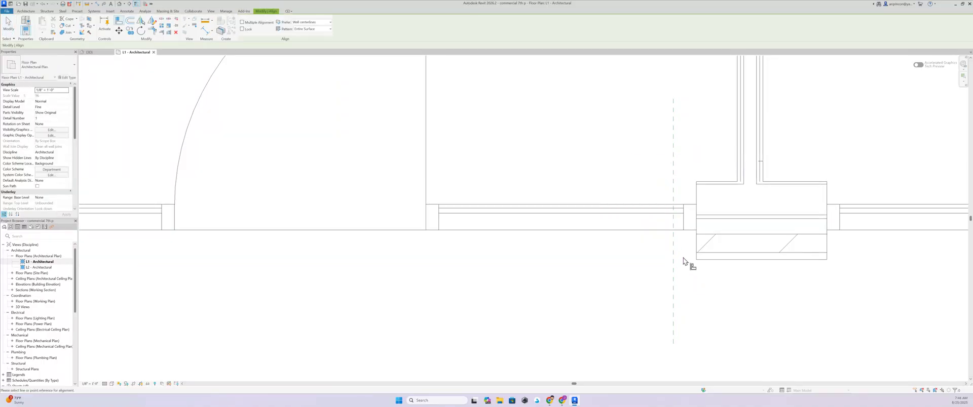
{"action": "left_click", "coordinate": [696, 226]}
{"action": "scroll", "coordinate": [664, 249], "scroll_direction": "down", "scroll_amount": 2}
{"action": "middle_click_drag", "start_coordinate": [626, 270], "coordinate": [769, 270]}
{"action": "middle_click_drag", "start_coordinate": [509, 260], "coordinate": [584, 261]}
{"action": "key", "text": "Escape"}
Stretch the rectangular opening to the dashed reference plane at the end of the brick wall segment.
{"action": "scroll", "coordinate": [246, 265], "scroll_direction": "down", "scroll_amount": 1}
{"action": "scroll", "coordinate": [207, 255], "scroll_direction": "up", "scroll_amount": 3}
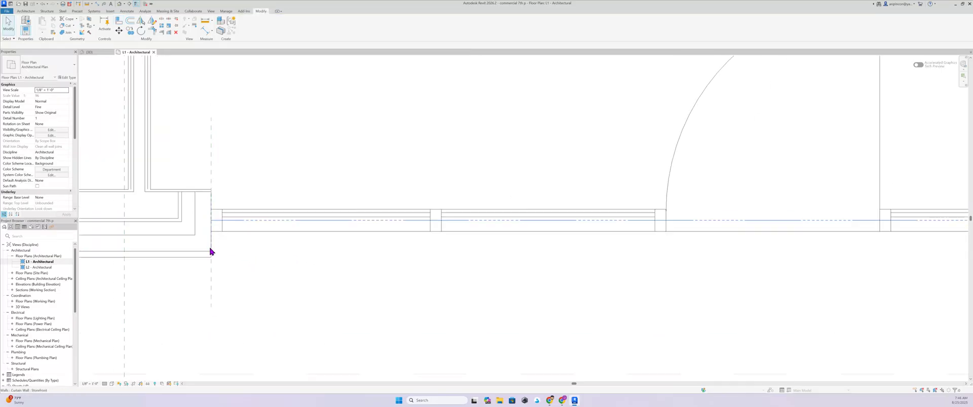
{"action": "scroll", "coordinate": [216, 241], "scroll_direction": "up", "scroll_amount": 3}
{"action": "scroll", "coordinate": [354, 250], "scroll_direction": "down", "scroll_amount": 7}
{"action": "middle_click_drag", "start_coordinate": [821, 249], "coordinate": [618, 216]}
{"action": "scroll", "coordinate": [618, 216], "scroll_direction": "up", "scroll_amount": 2}
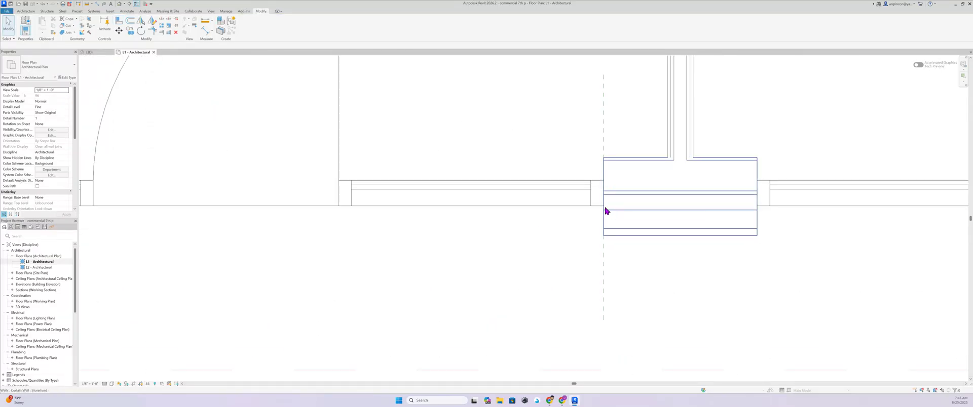
{"action": "left_click", "coordinate": [651, 235]}
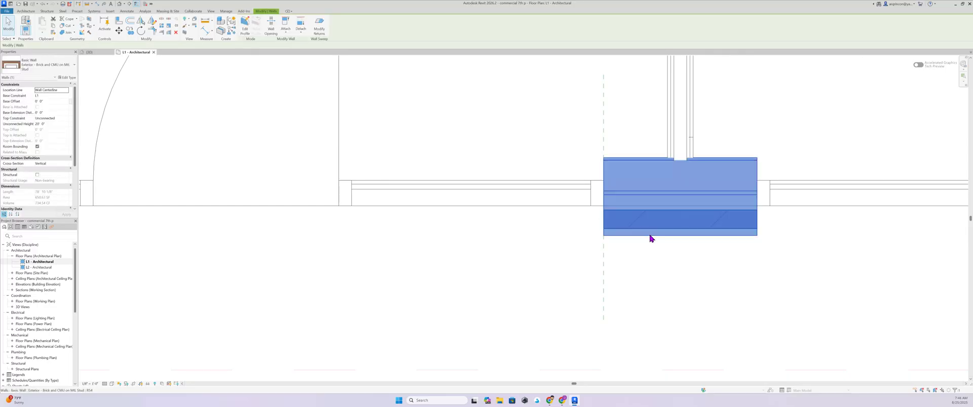
{"action": "left_click", "coordinate": [529, 228]}
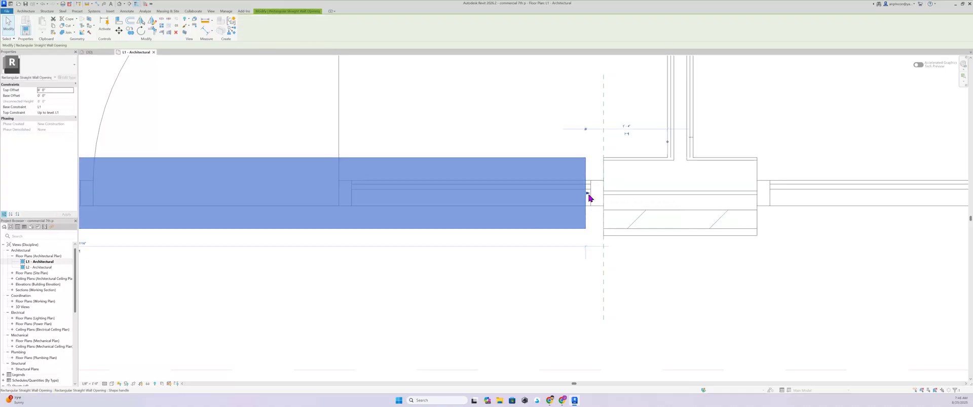
{"action": "left_click_drag", "start_coordinate": [592, 195], "coordinate": [605, 194]}
{"action": "scroll", "coordinate": [604, 194], "scroll_direction": "up", "scroll_amount": 2}
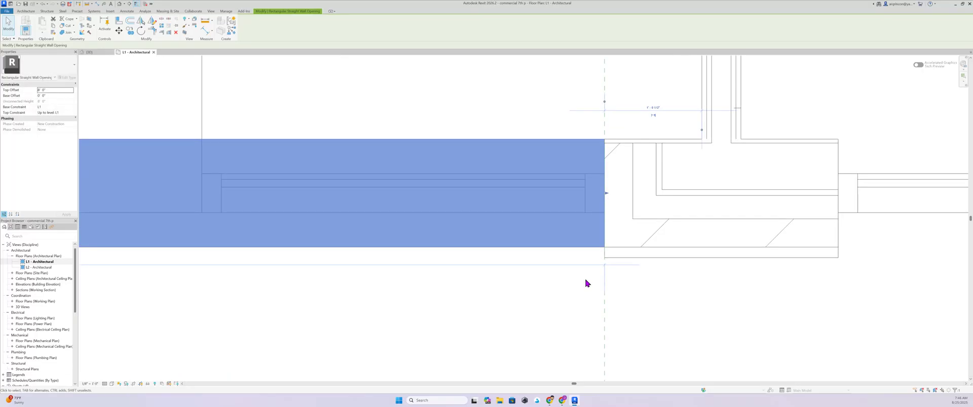
{"action": "left_click", "coordinate": [645, 300]}
Try the Realistic and Shaded visual styles on the plan to inspect the wrapped brick wall end.
{"action": "scroll", "coordinate": [641, 298], "scroll_direction": "down", "scroll_amount": 5}
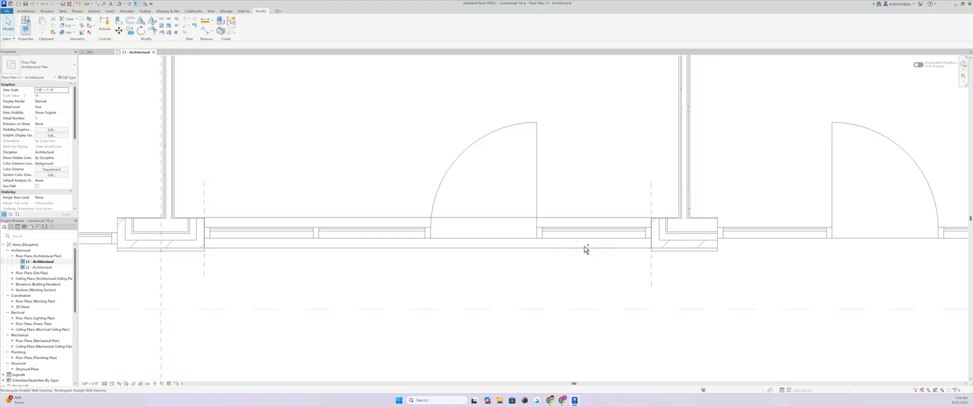
{"action": "scroll", "coordinate": [675, 263], "scroll_direction": "up", "scroll_amount": 3}
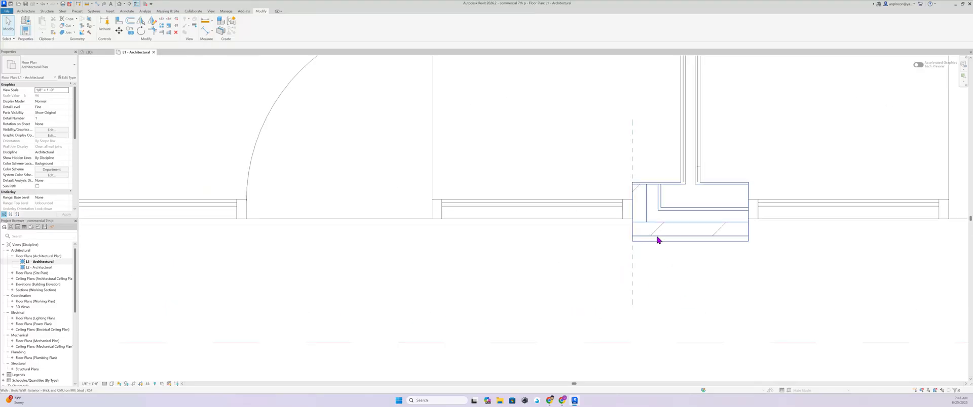
{"action": "left_click", "coordinate": [112, 385]}
{"action": "left_click", "coordinate": [114, 378]}
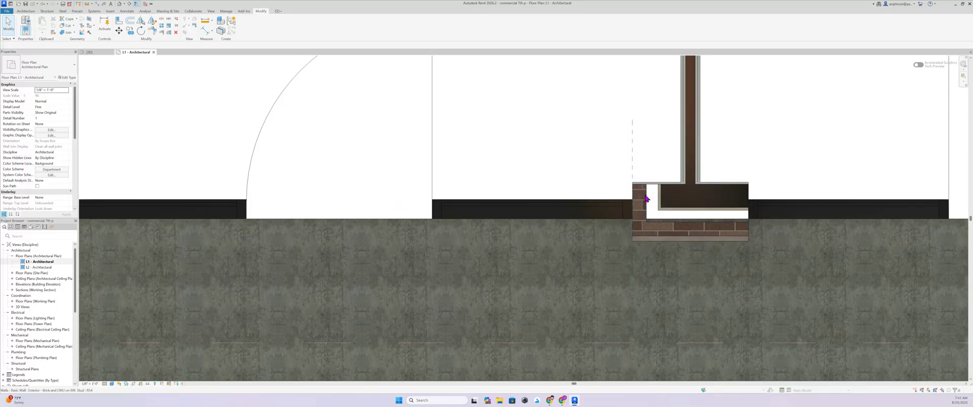
{"action": "left_click", "coordinate": [111, 384]}
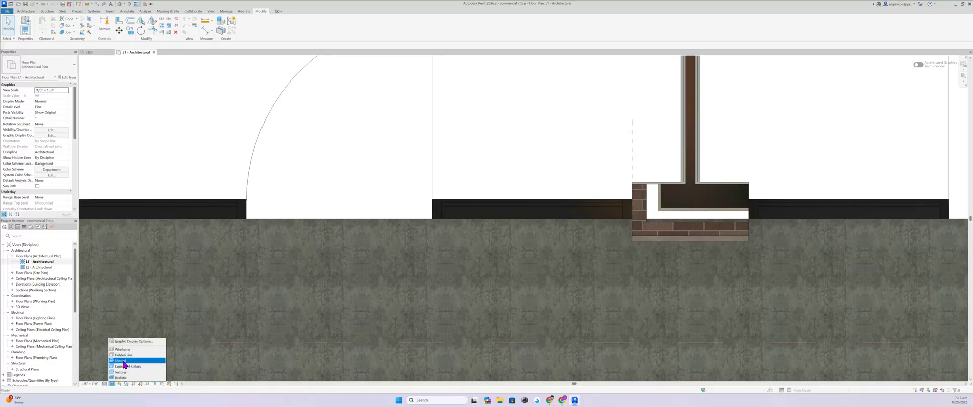
{"action": "left_click", "coordinate": [123, 361]}
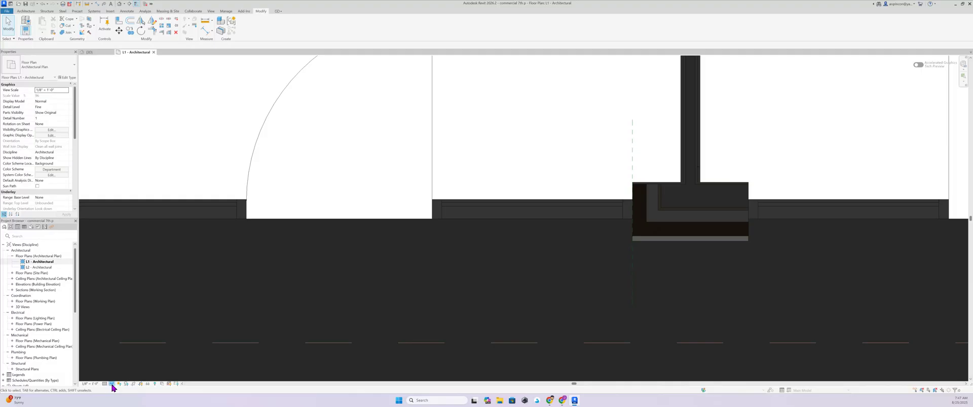
Apply the Consistent Colors visual style to the plan and select the rectangular opening between the two brick wall segments.
{"action": "left_click", "coordinate": [111, 384]}
{"action": "left_click", "coordinate": [122, 373]}
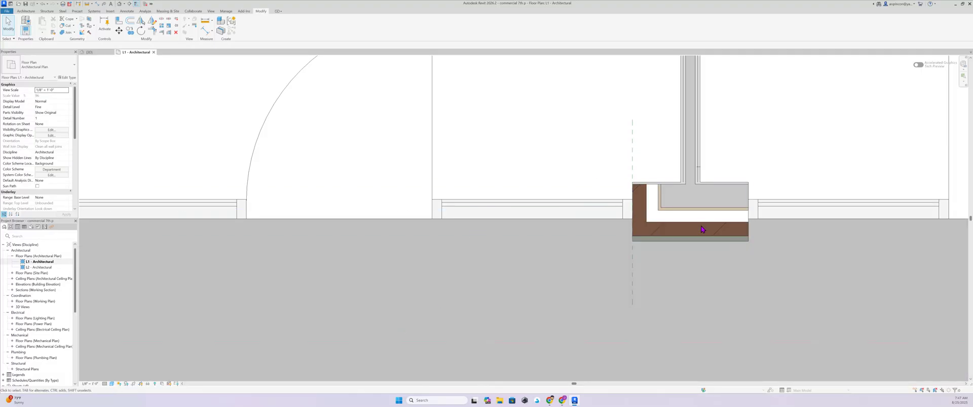
{"action": "scroll", "coordinate": [511, 197], "scroll_direction": "down", "scroll_amount": 4}
{"action": "scroll", "coordinate": [448, 188], "scroll_direction": "up", "scroll_amount": 1}
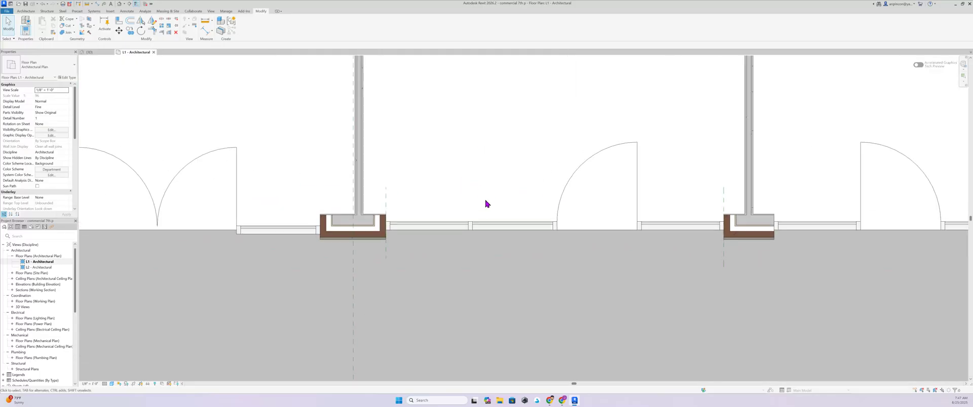
{"action": "left_click", "coordinate": [485, 217]}
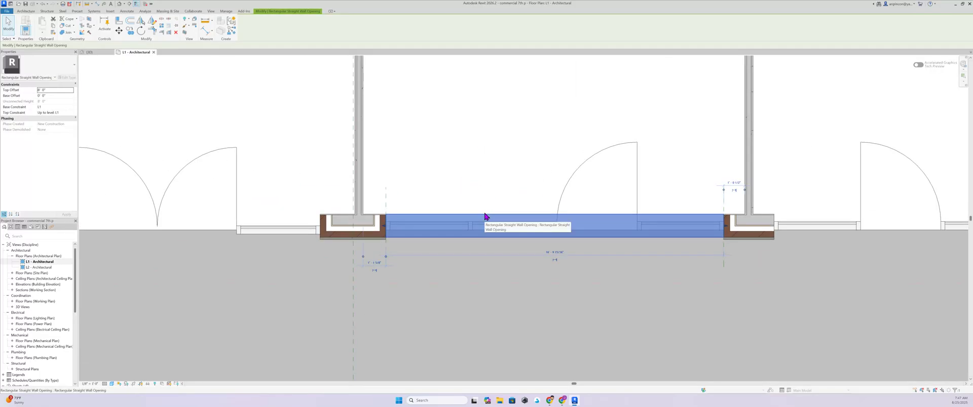